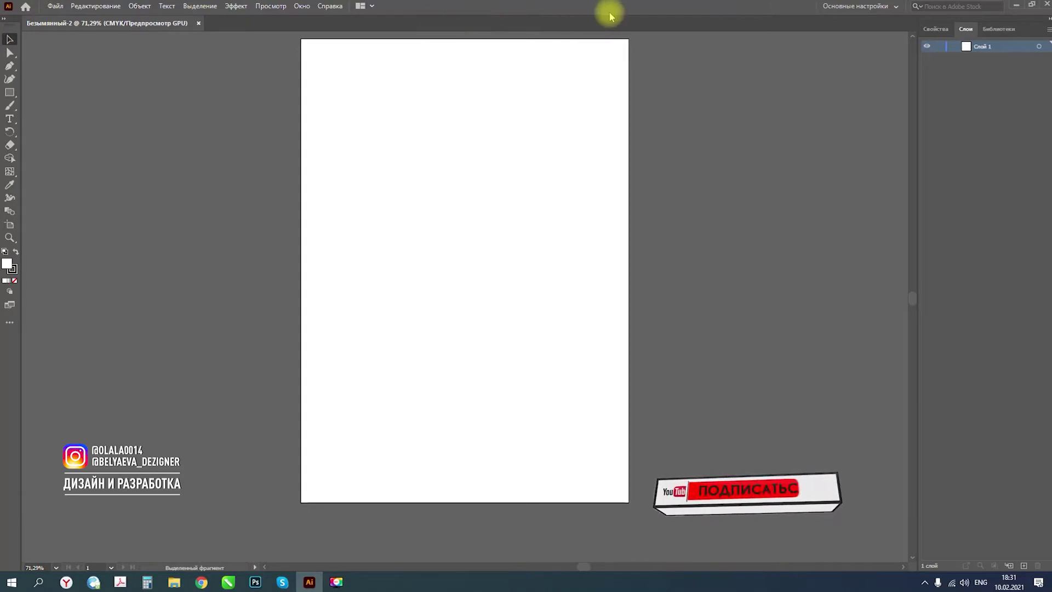
Browse the File, Edit and Selection menus in turn
{"action": "left_click", "coordinate": [54, 6]}
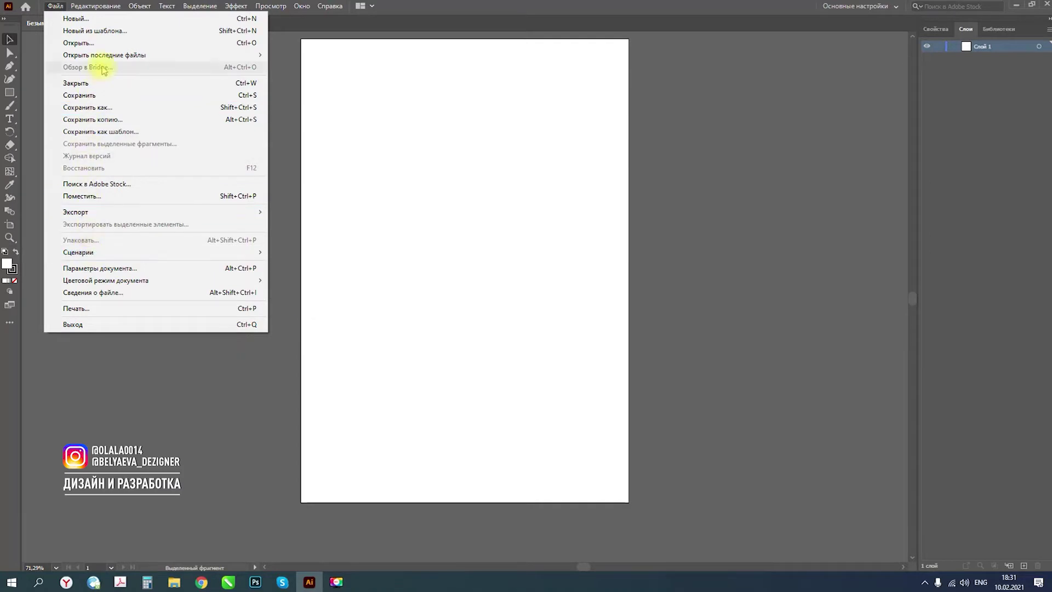
{"action": "left_click", "coordinate": [100, 7]}
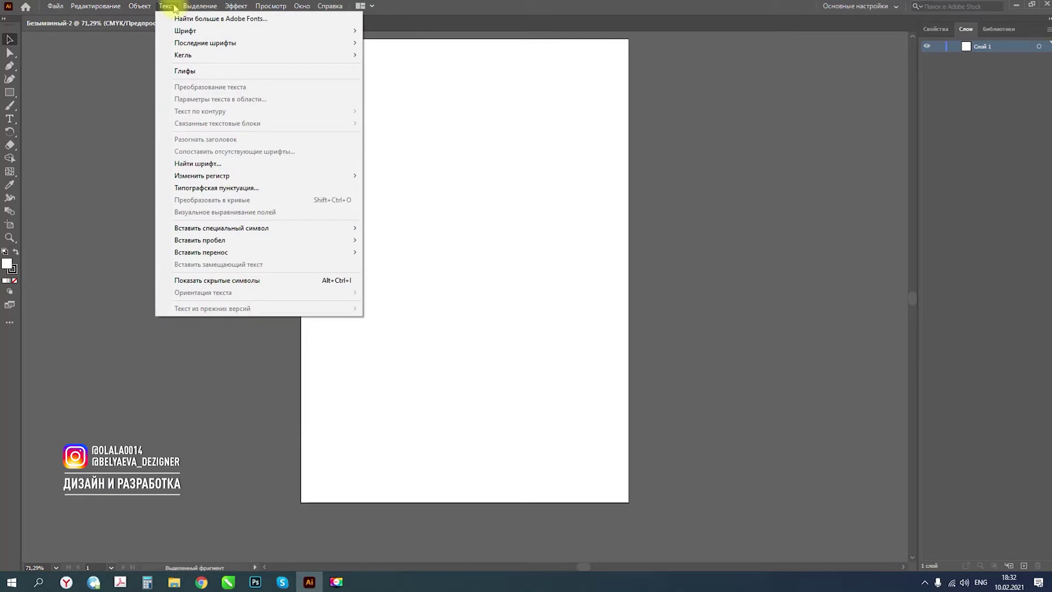
{"action": "left_click", "coordinate": [174, 7]}
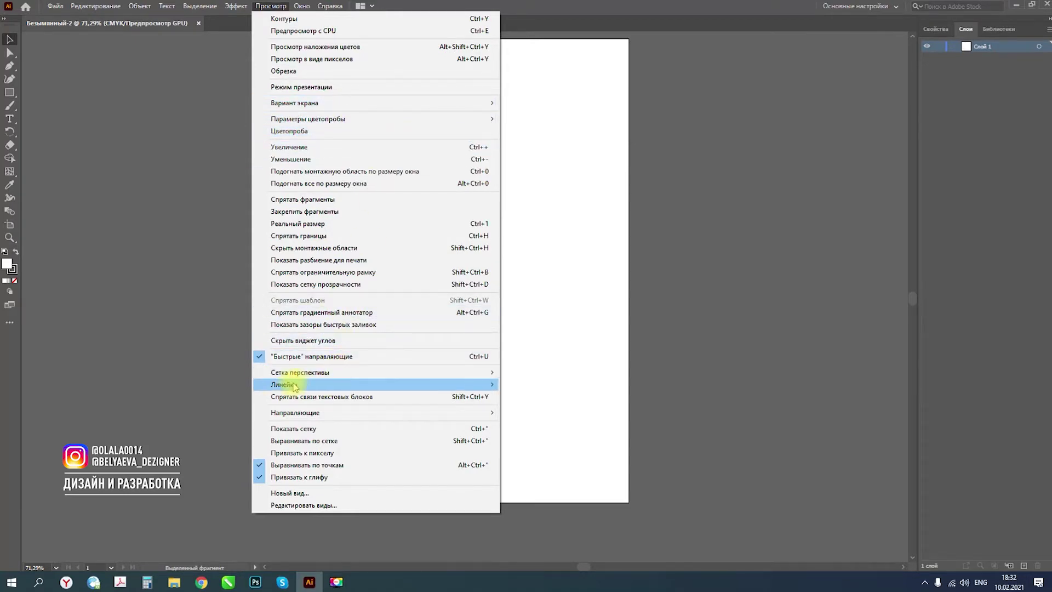
Show the document grid over the artboard
{"action": "left_click", "coordinate": [286, 427]}
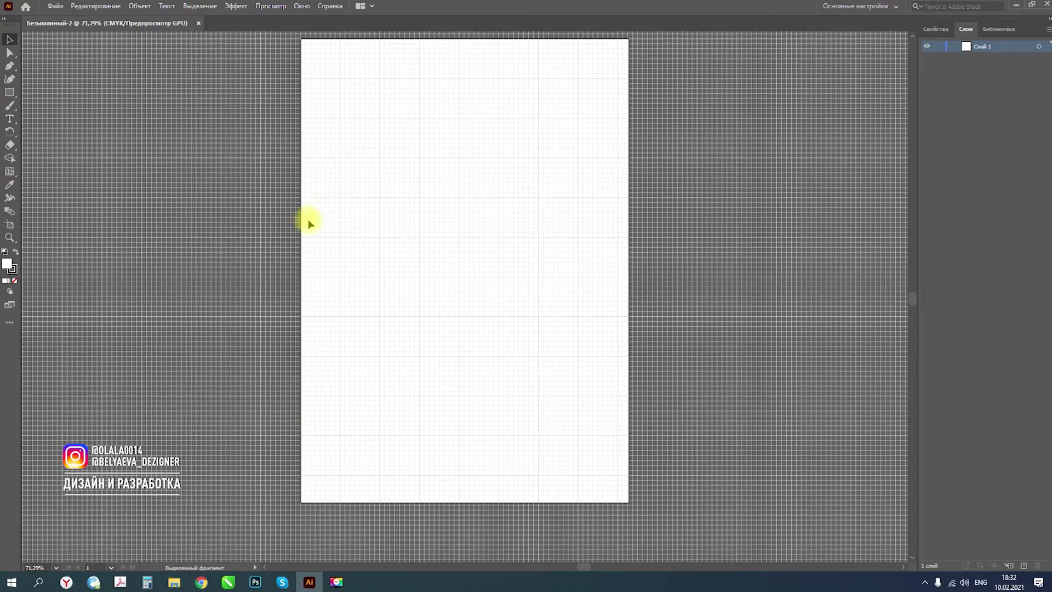
{"action": "scroll", "coordinate": [303, 387], "scroll_direction": "down", "scroll_amount": 1}
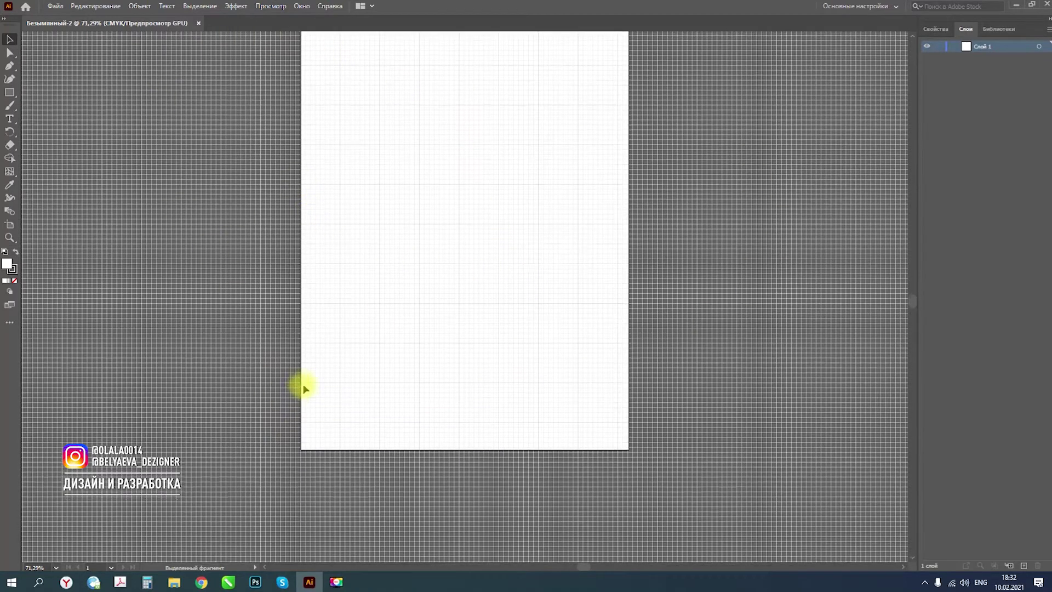
{"action": "scroll", "coordinate": [350, 449], "scroll_direction": "up", "scroll_amount": 2}
{"action": "scroll", "coordinate": [368, 483], "scroll_direction": "up", "scroll_amount": 1}
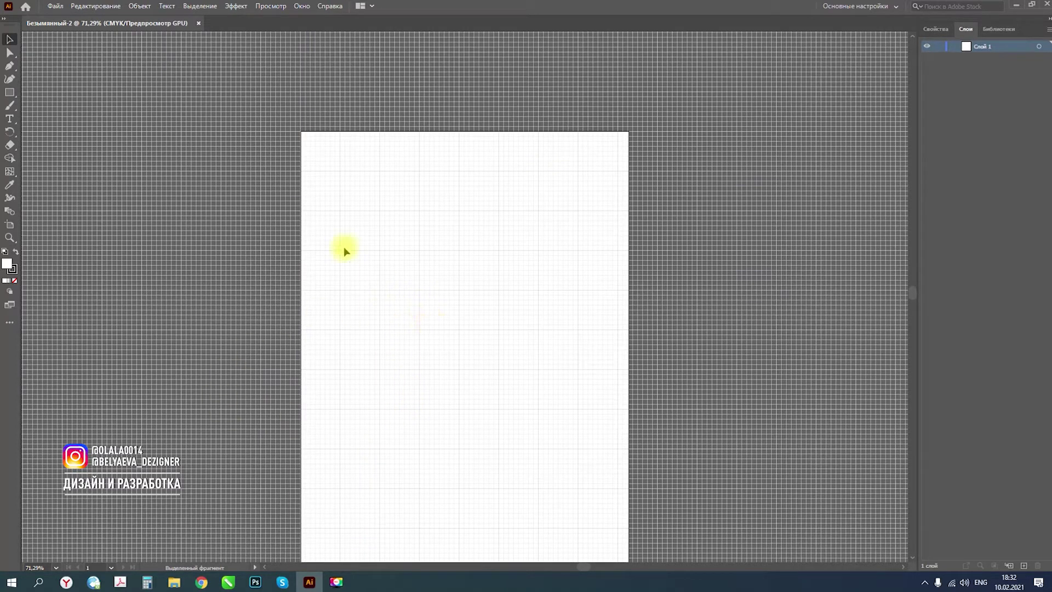
Hide the document grid again
{"action": "left_click", "coordinate": [261, 7]}
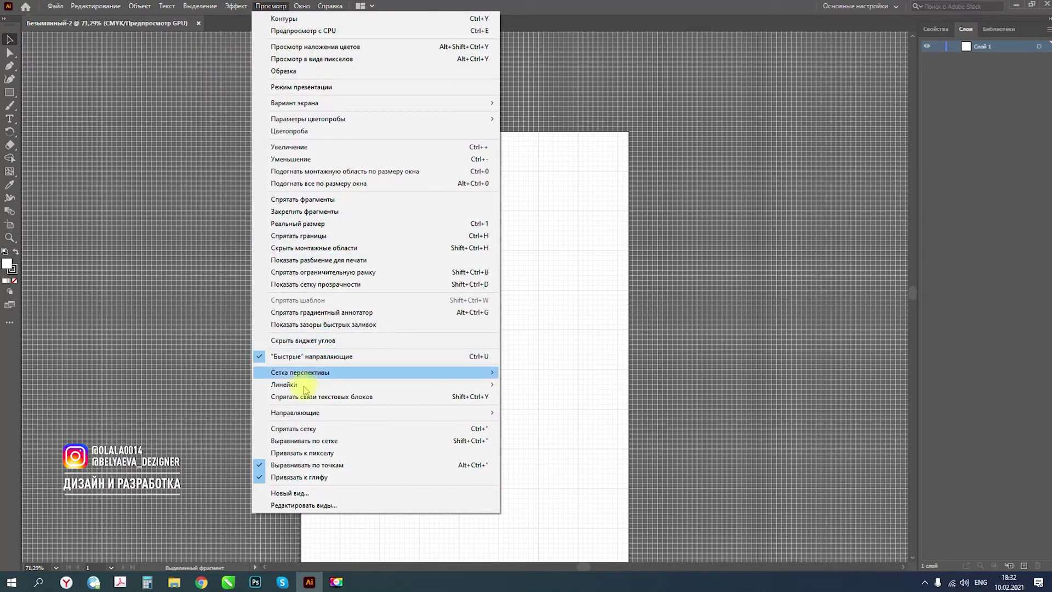
{"action": "left_click", "coordinate": [291, 430]}
{"action": "scroll", "coordinate": [289, 416], "scroll_direction": "down", "scroll_amount": 1}
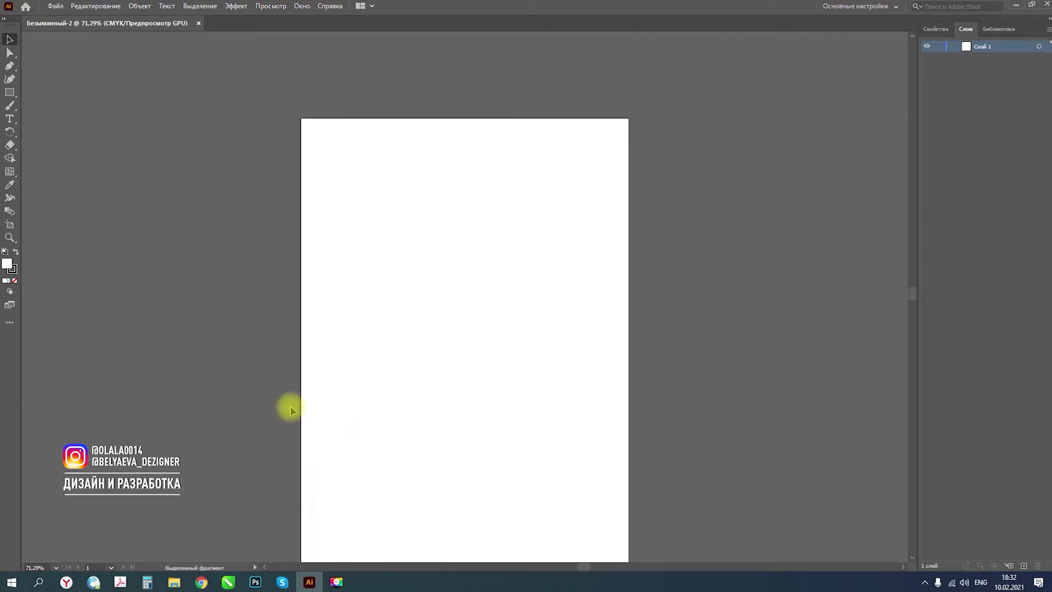
{"action": "scroll", "coordinate": [286, 329], "scroll_direction": "down", "scroll_amount": 1}
{"action": "scroll", "coordinate": [285, 197], "scroll_direction": "down", "scroll_amount": 2}
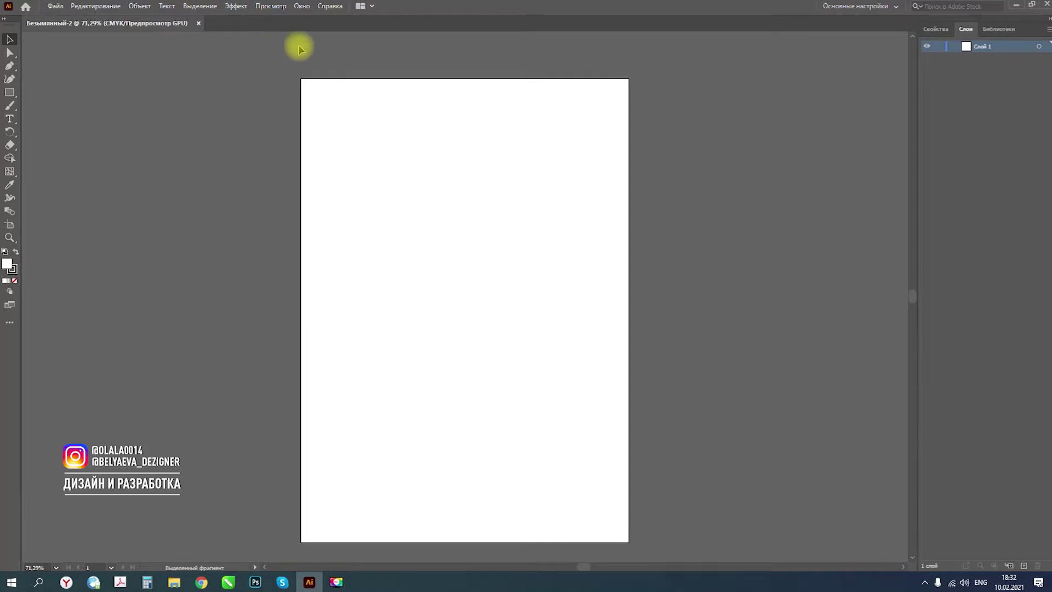
{"action": "left_click", "coordinate": [302, 6]}
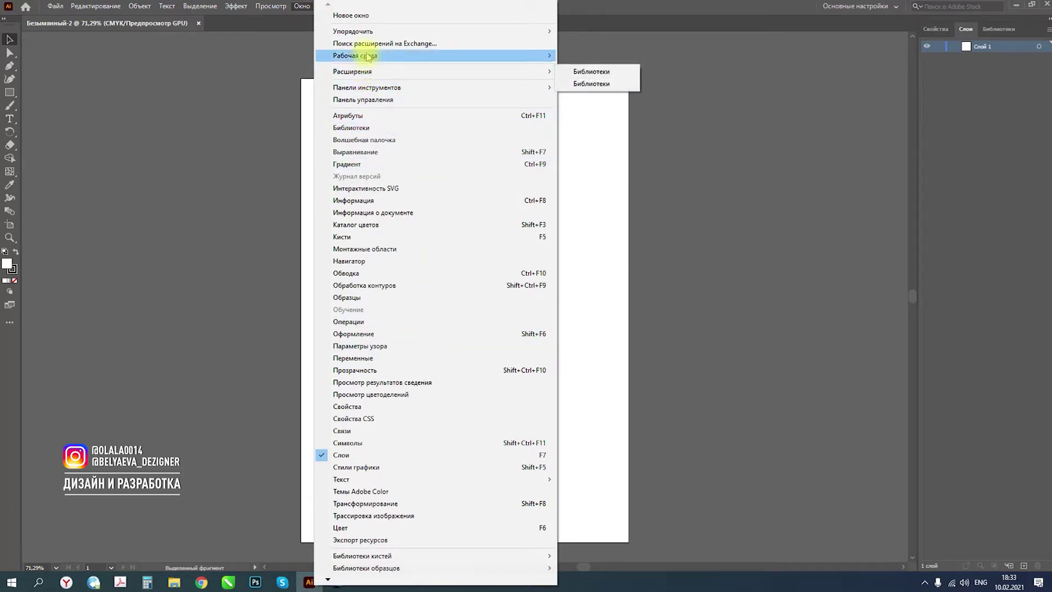
{"action": "mouse_move", "coordinate": [355, 55]}
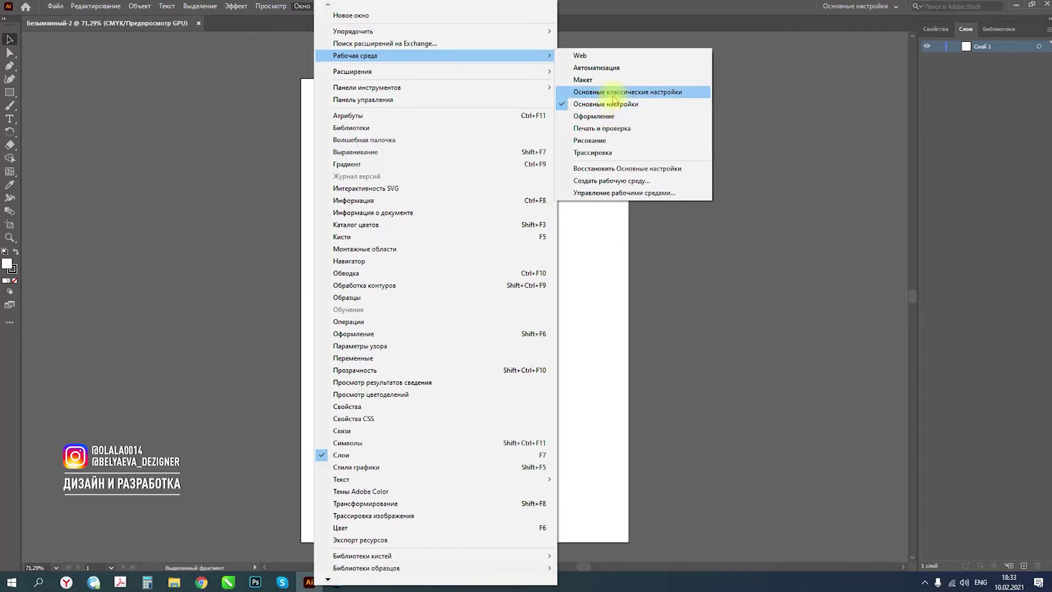
Switch the workspace to Essentials Classic, then back to Essentials
{"action": "left_click", "coordinate": [614, 93]}
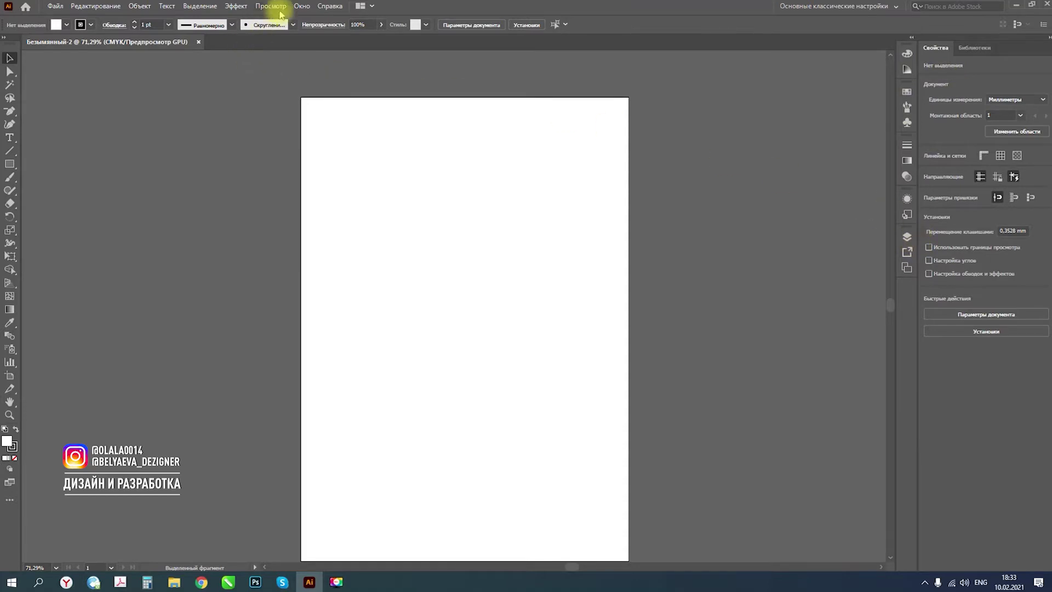
{"action": "left_click", "coordinate": [301, 6]}
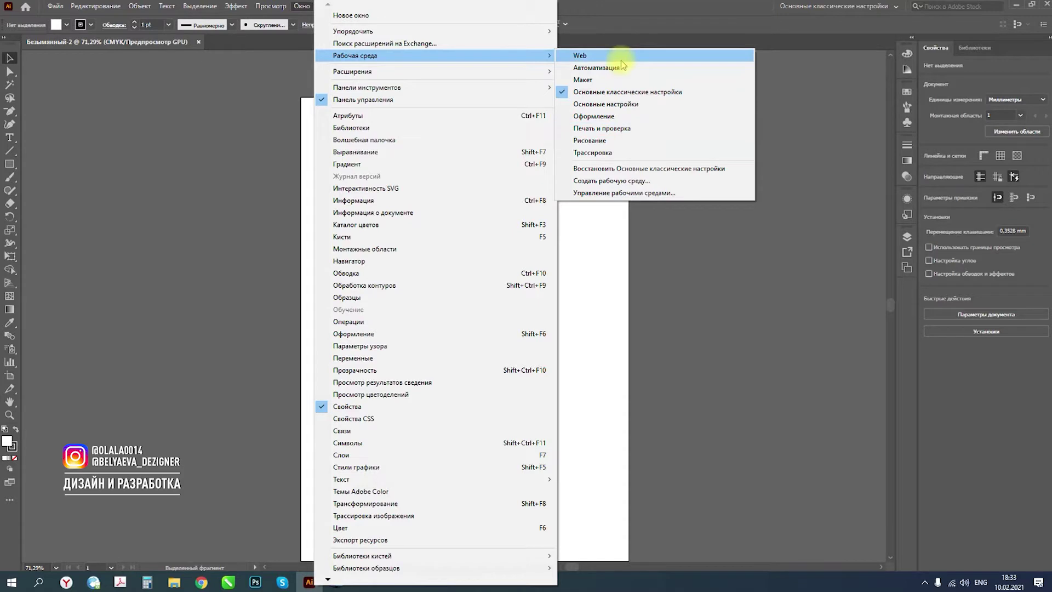
{"action": "left_click", "coordinate": [598, 100]}
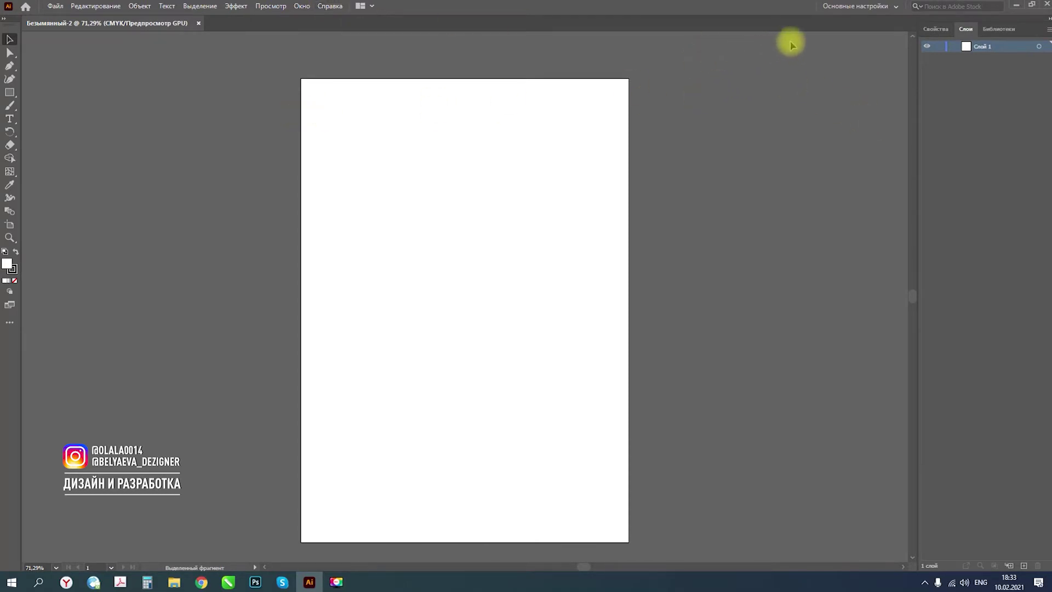
{"action": "left_click", "coordinate": [868, 8]}
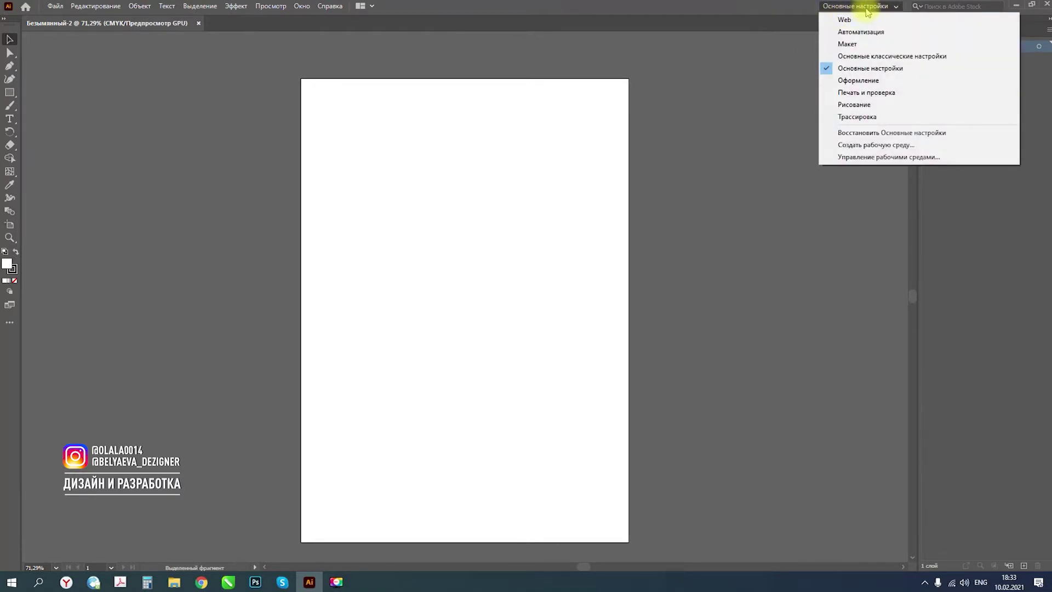
{"action": "left_click", "coordinate": [858, 81]}
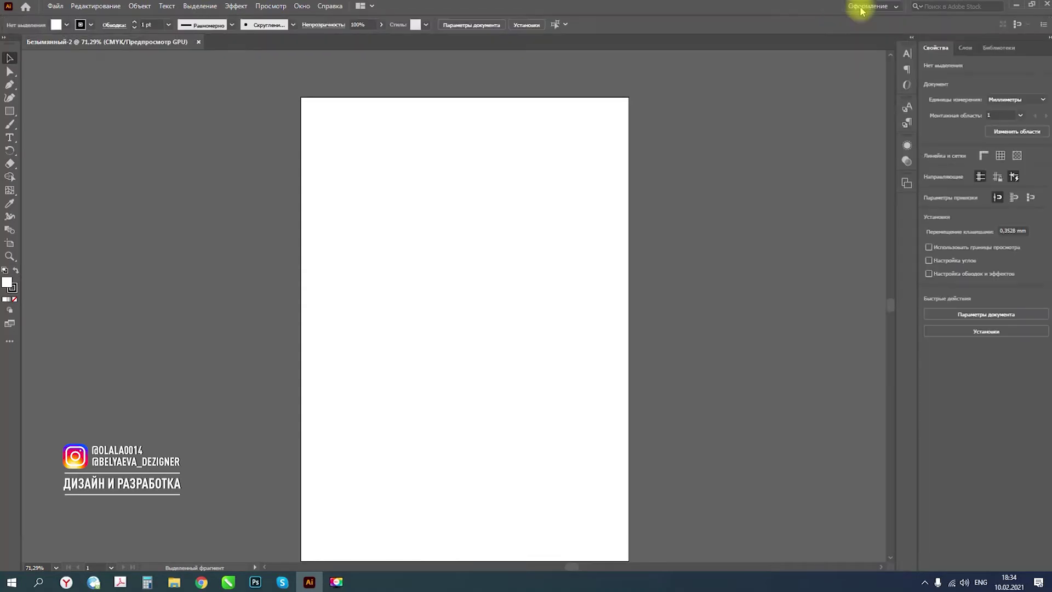
{"action": "left_click", "coordinate": [875, 11]}
{"action": "left_click", "coordinate": [872, 81]}
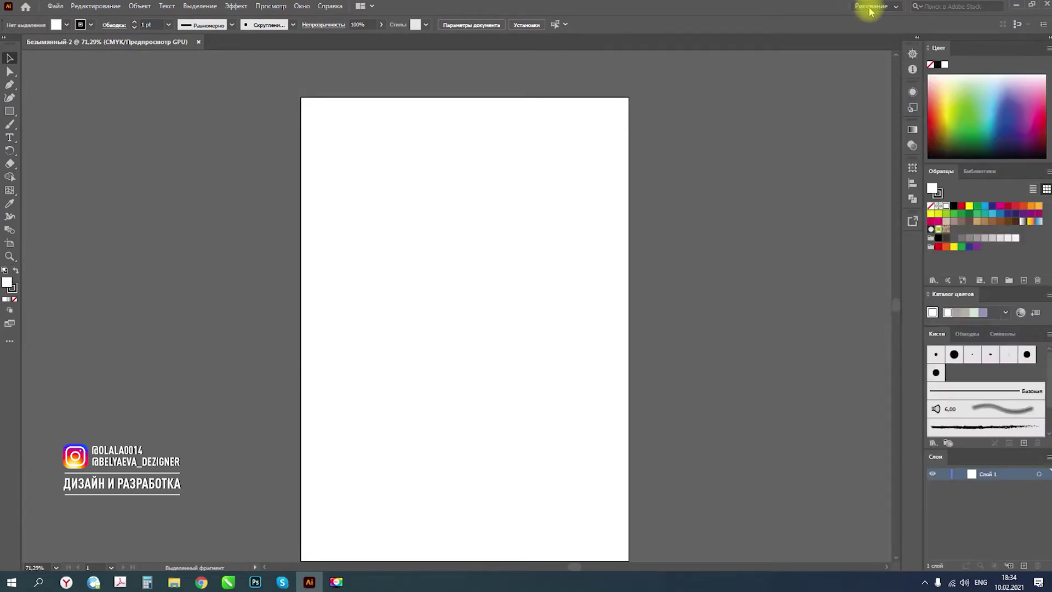
{"action": "left_click", "coordinate": [873, 7]}
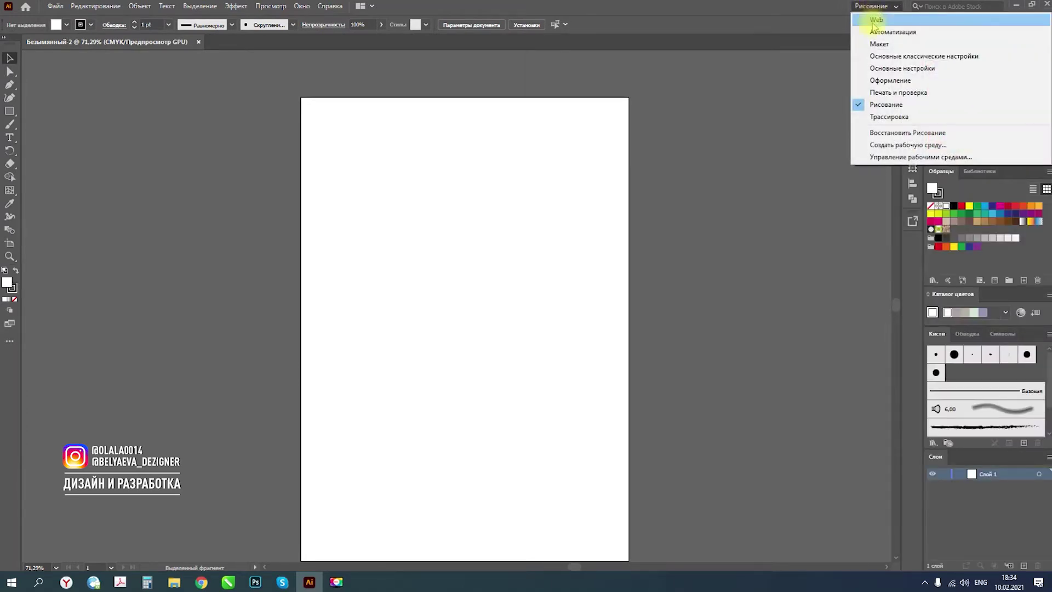
{"action": "left_click", "coordinate": [879, 68]}
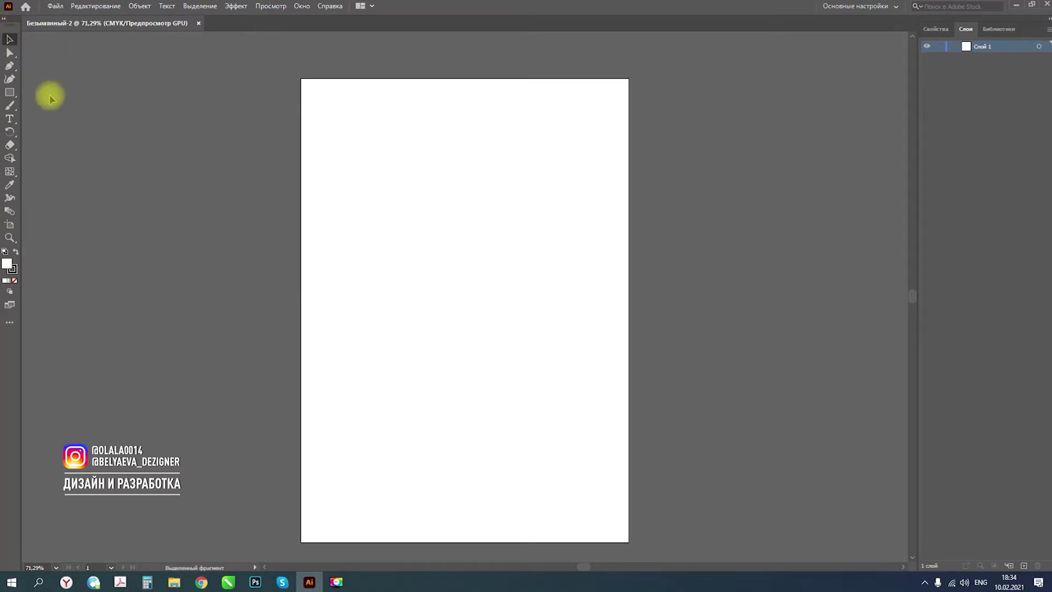
{"action": "left_click", "coordinate": [9, 92]}
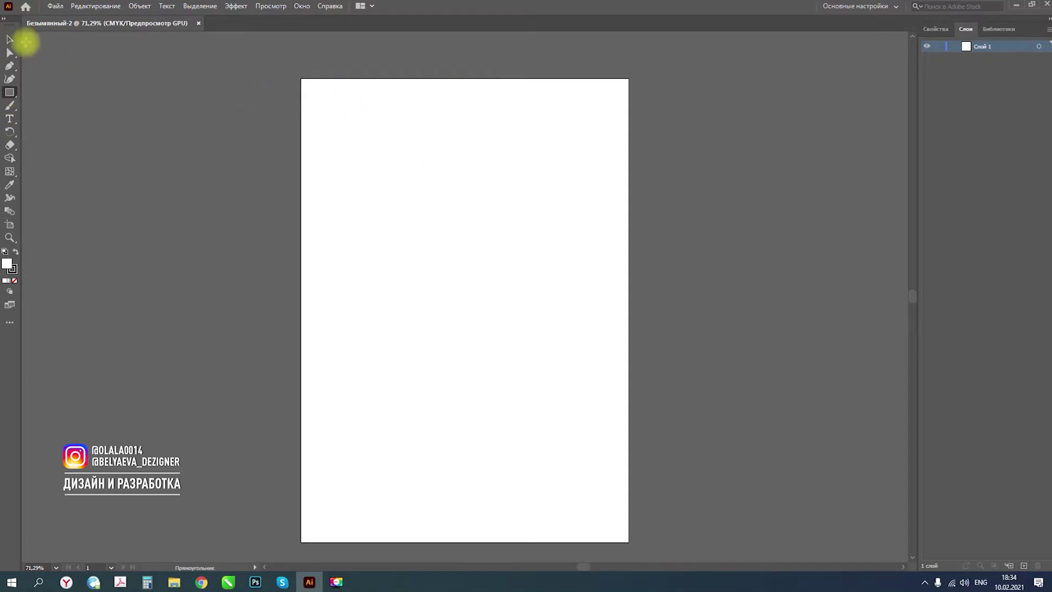
Draw a rectangle near the top of the page and reposition it
{"action": "mouse_move", "coordinate": [342, 131]}
{"action": "left_mouse_down"}
{"action": "mouse_move", "coordinate": [505, 259]}
{"action": "mouse_move", "coordinate": [522, 244]}
{"action": "left_mouse_up"}
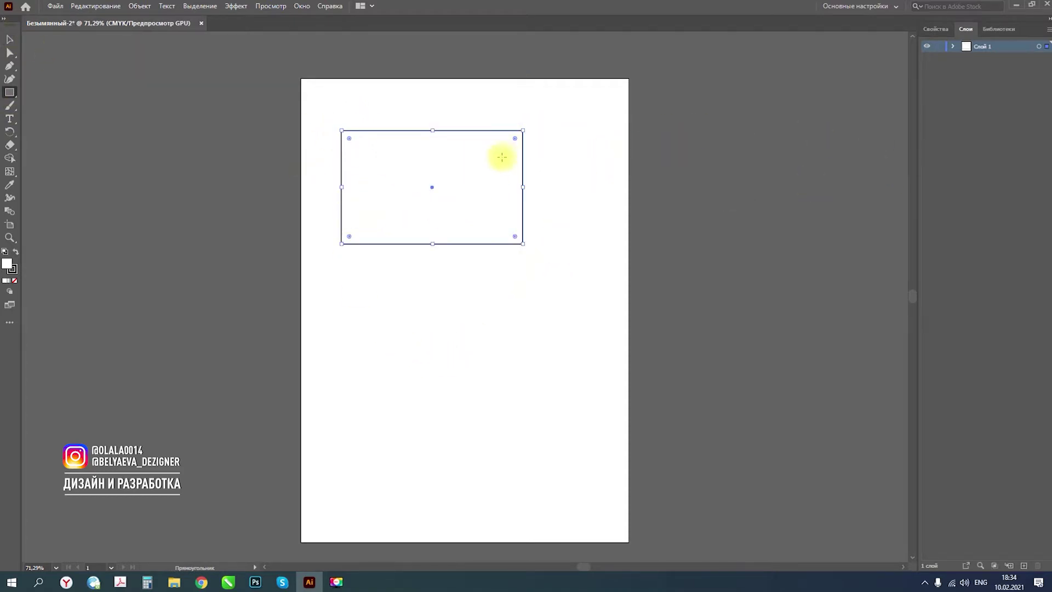
{"action": "left_click", "coordinate": [10, 38]}
{"action": "mouse_move", "coordinate": [430, 211]}
{"action": "left_mouse_down"}
{"action": "mouse_move", "coordinate": [508, 302]}
{"action": "mouse_move", "coordinate": [399, 305]}
{"action": "mouse_move", "coordinate": [397, 198]}
{"action": "mouse_move", "coordinate": [402, 264]}
{"action": "mouse_move", "coordinate": [422, 197]}
{"action": "mouse_move", "coordinate": [521, 202]}
{"action": "mouse_move", "coordinate": [476, 214]}
{"action": "mouse_move", "coordinate": [402, 189]}
{"action": "mouse_move", "coordinate": [402, 172]}
{"action": "left_mouse_up"}
Round the rectangle's corners by dragging its live corner widget
{"action": "left_click", "coordinate": [10, 53]}
{"action": "left_click_drag", "start_coordinate": [330, 141], "coordinate": [405, 209]}
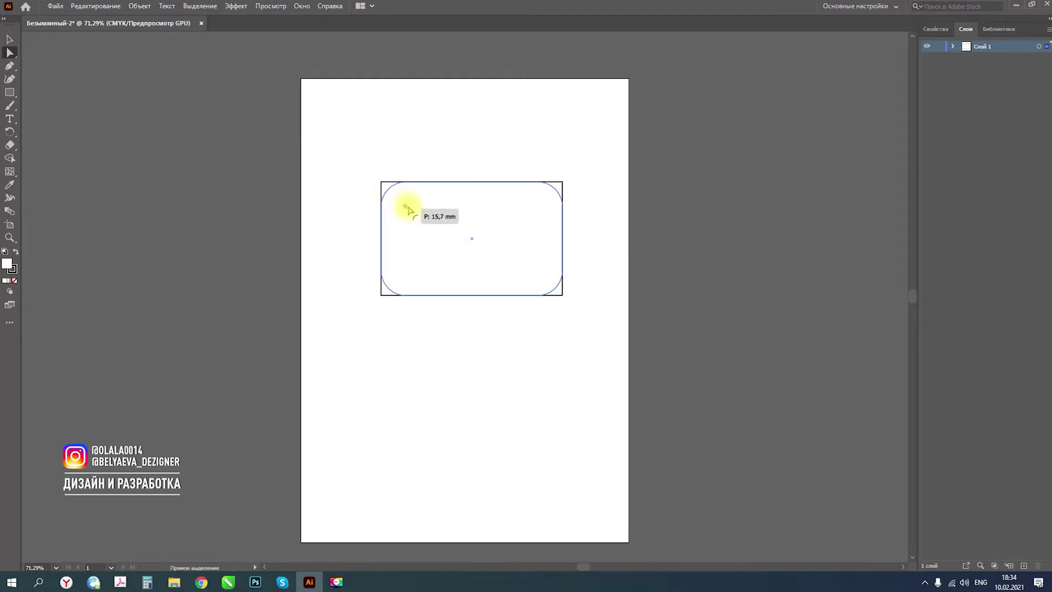
{"action": "left_click_drag", "start_coordinate": [405, 209], "coordinate": [400, 204]}
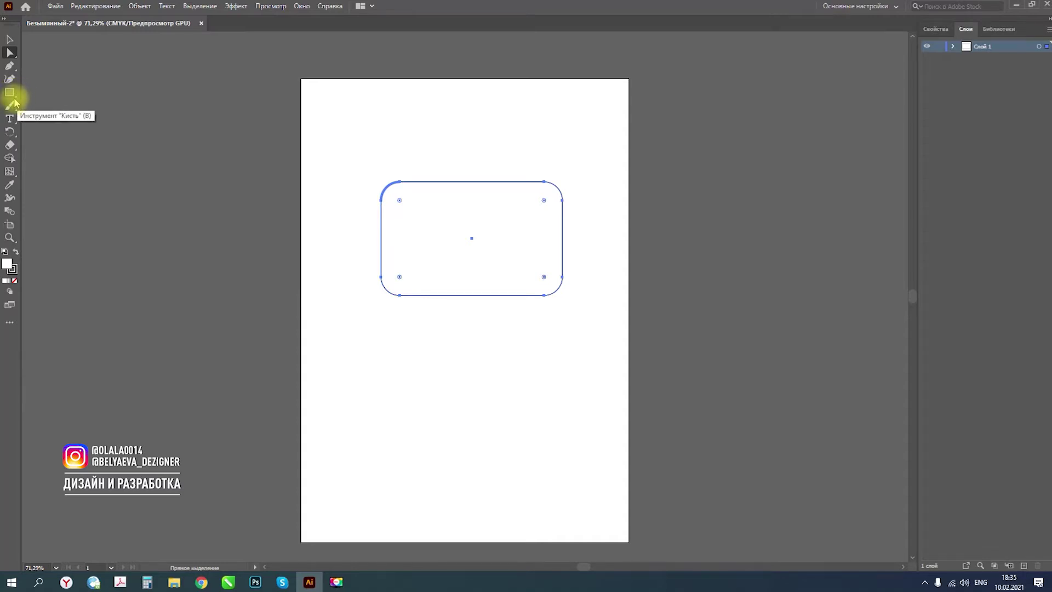
{"action": "left_click", "coordinate": [16, 100]}
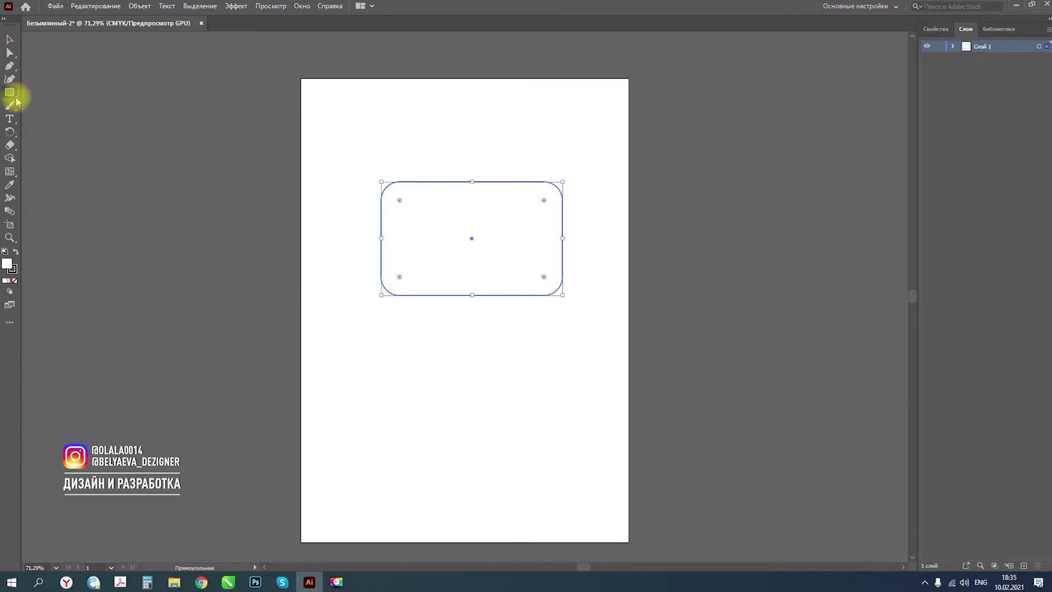
{"action": "right_click", "coordinate": [16, 101]}
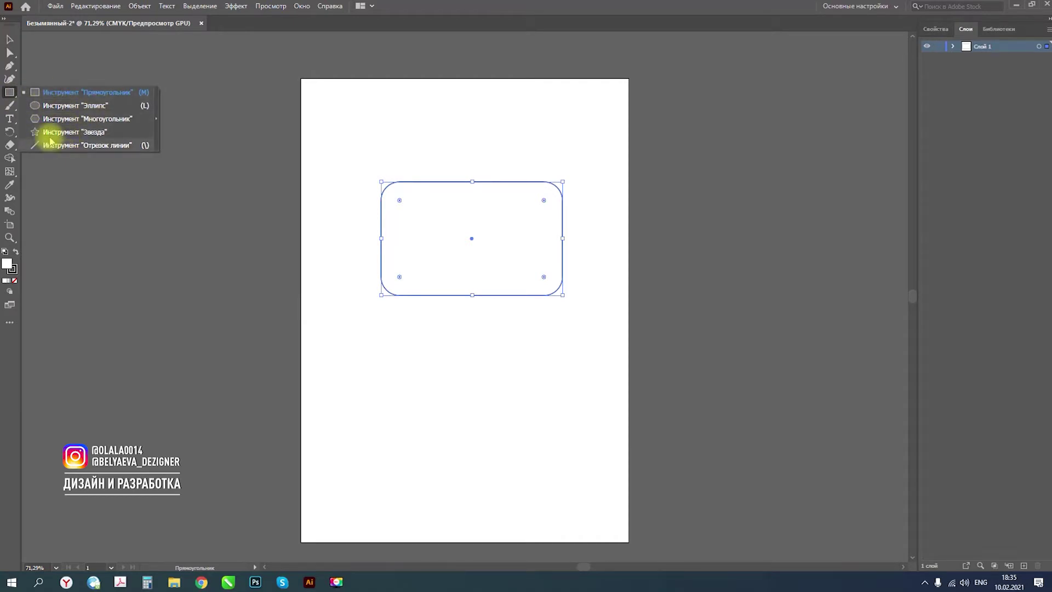
Draw a wide ellipse above the rounded rectangle and show its Properties panel
{"action": "left_click", "coordinate": [64, 106]}
{"action": "left_click_drag", "start_coordinate": [380, 111], "coordinate": [540, 169]}
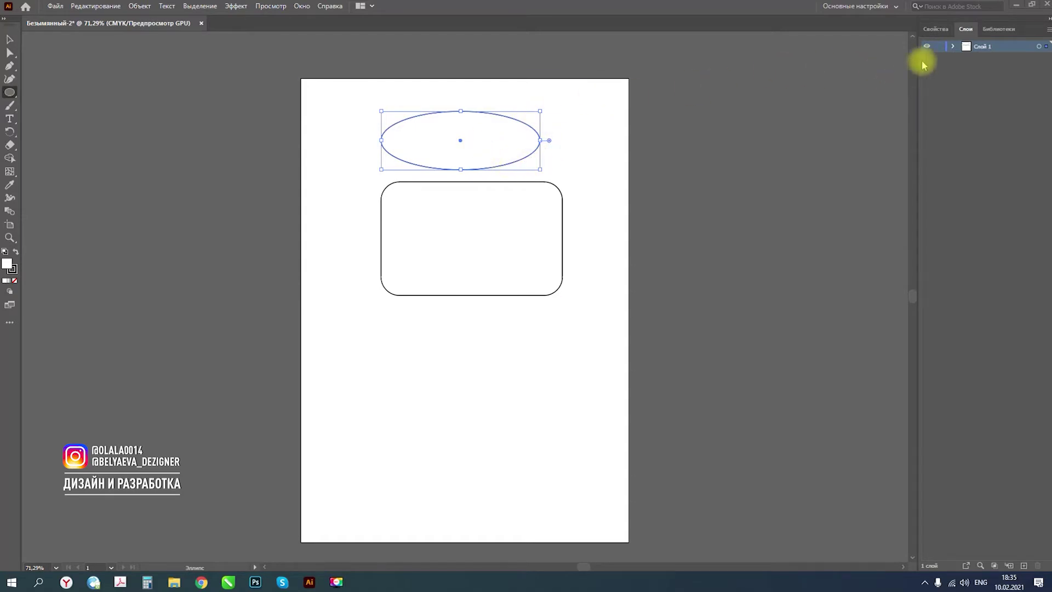
{"action": "left_click", "coordinate": [937, 29]}
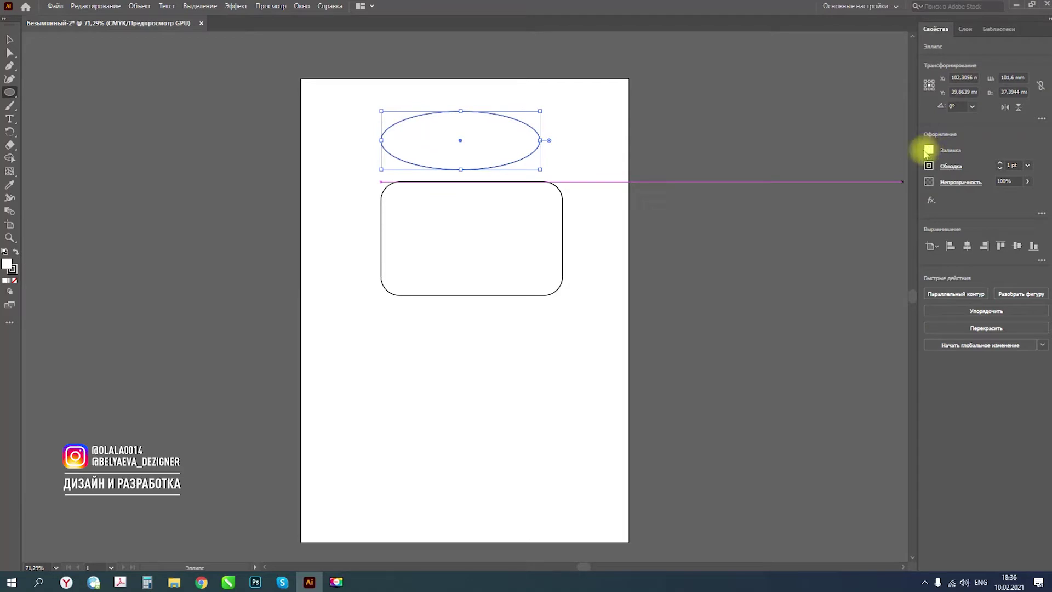
Fill the ellipse with red and set its stroke weight to 2 pt
{"action": "left_click", "coordinate": [928, 149]}
{"action": "left_click", "coordinate": [839, 188]}
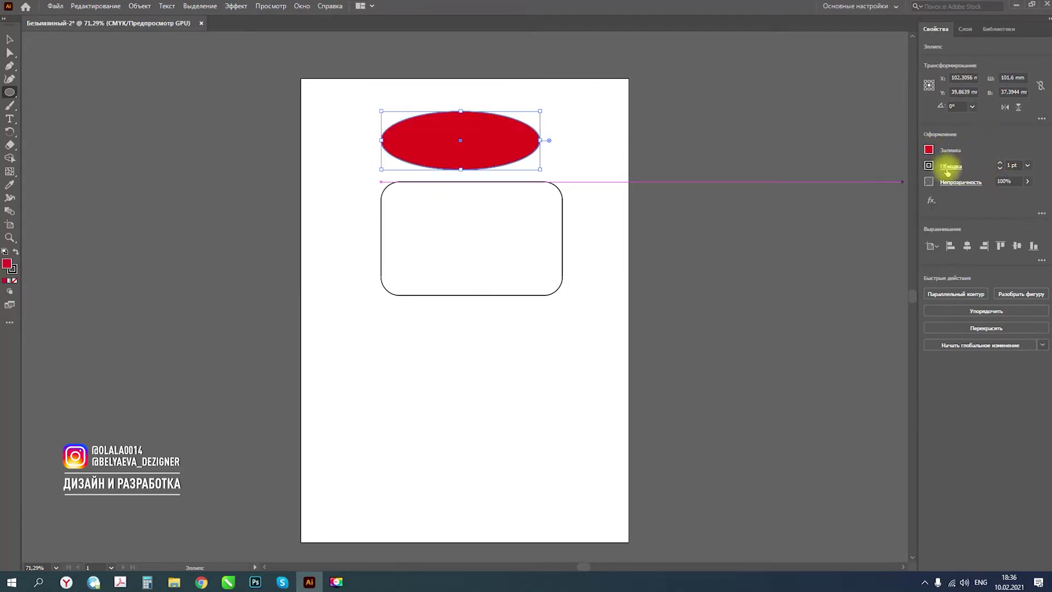
{"action": "left_click", "coordinate": [951, 166]}
{"action": "left_click", "coordinate": [901, 178]}
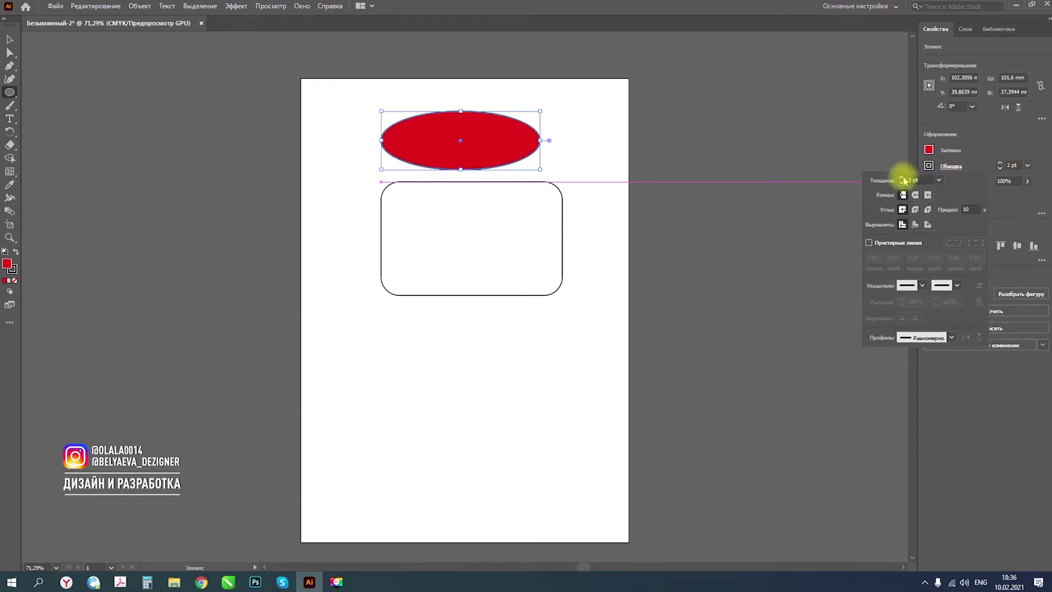
{"action": "left_click", "coordinate": [901, 178]}
{"action": "left_click", "coordinate": [901, 183]}
{"action": "left_click", "coordinate": [901, 183]}
{"action": "left_click", "coordinate": [901, 183]}
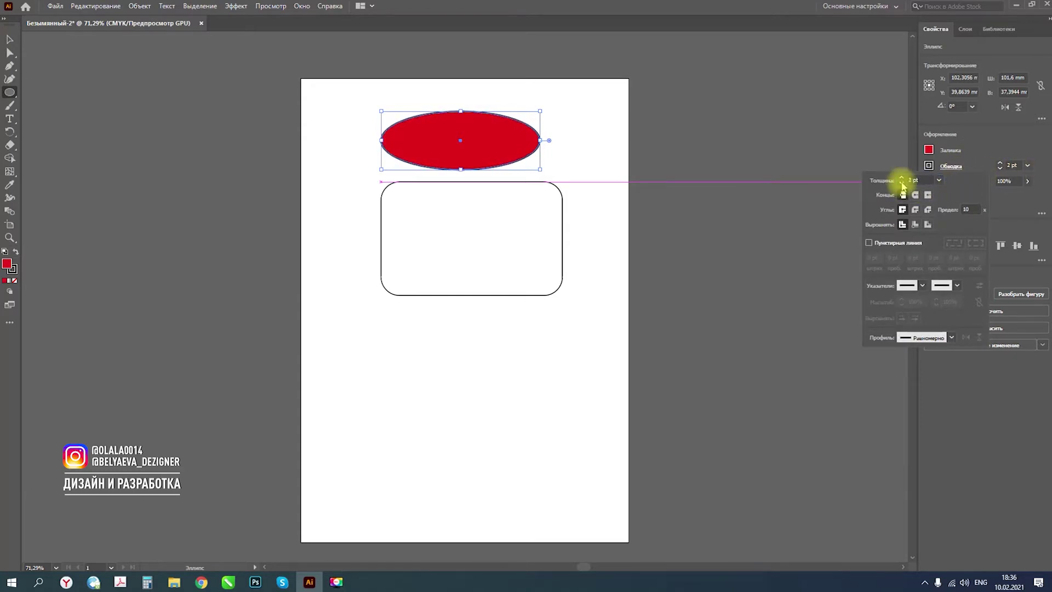
{"action": "left_click", "coordinate": [901, 178]}
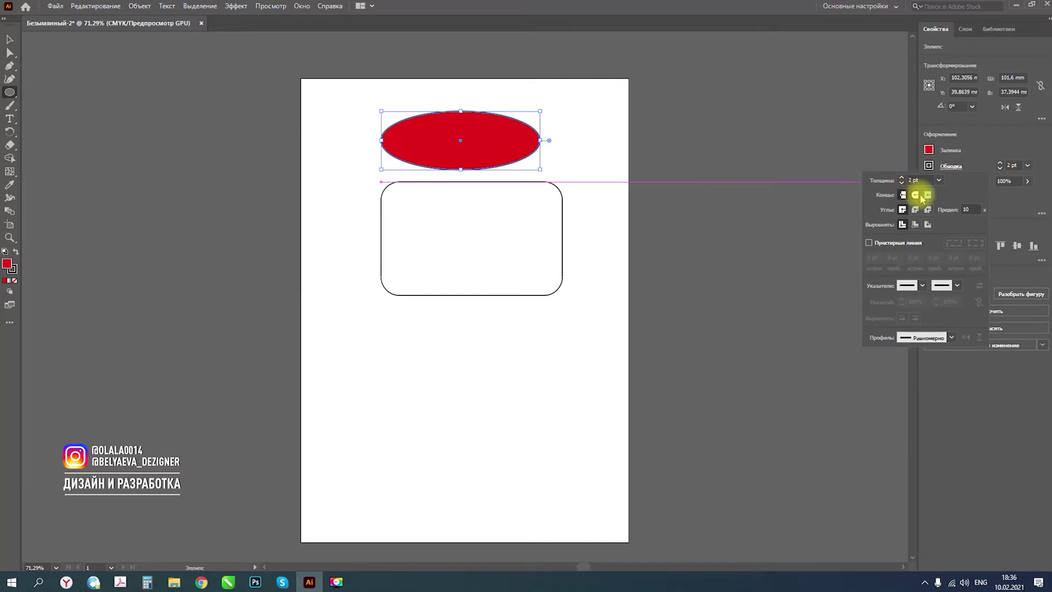
Give the outline projecting caps and try arrowheads, leaving the start arrowhead at none
{"action": "left_click", "coordinate": [927, 195]}
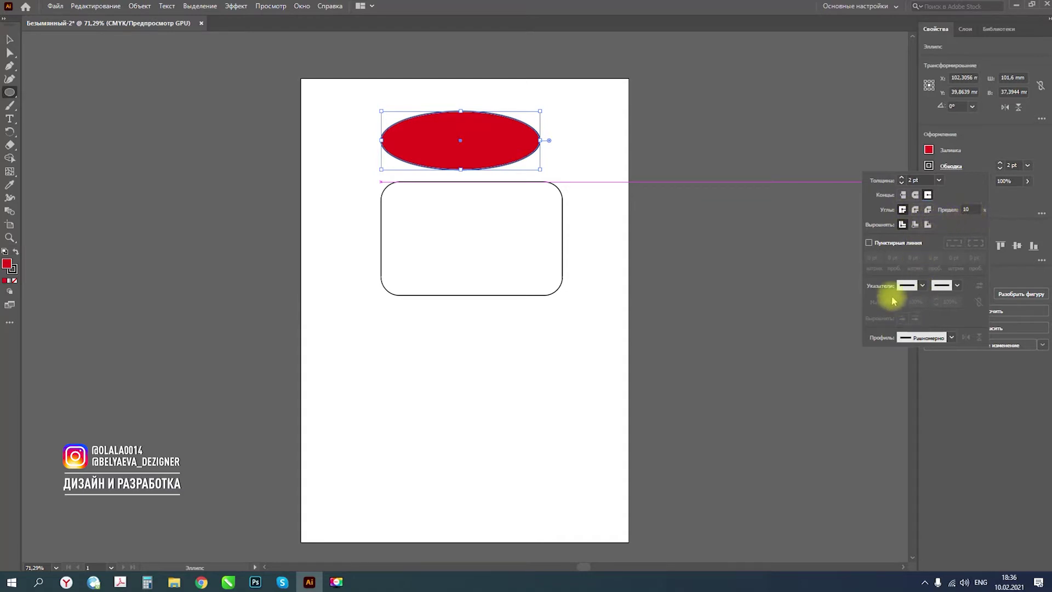
{"action": "left_click", "coordinate": [924, 285]}
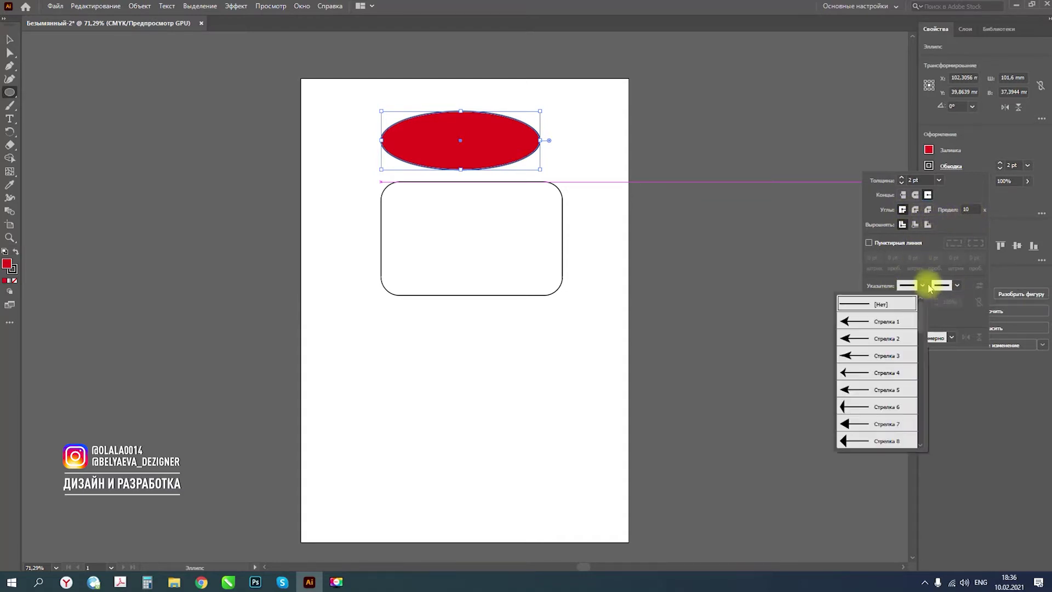
{"action": "left_click", "coordinate": [863, 323]}
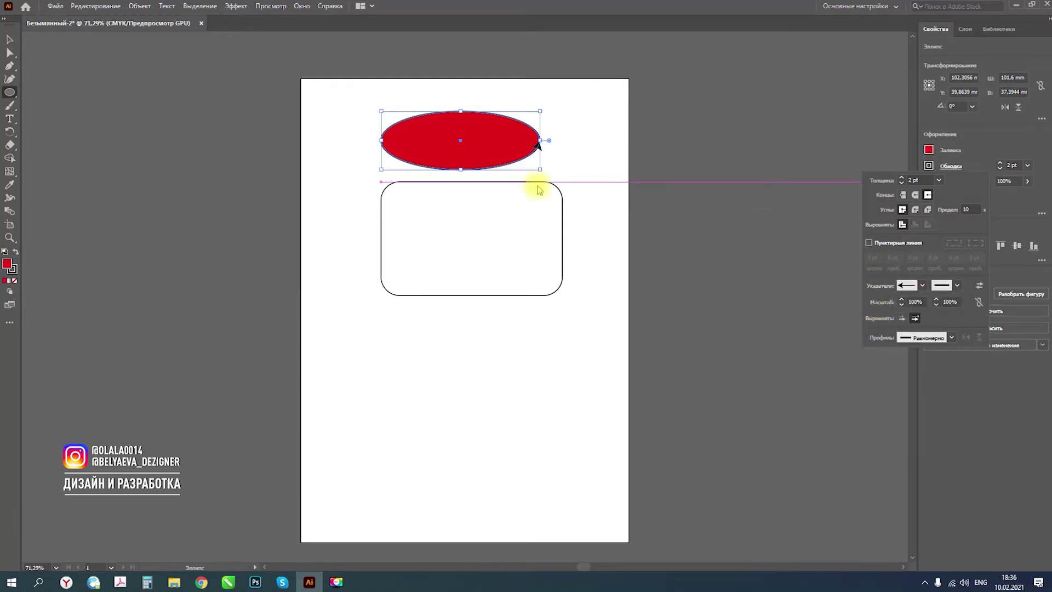
{"action": "left_click", "coordinate": [956, 285]}
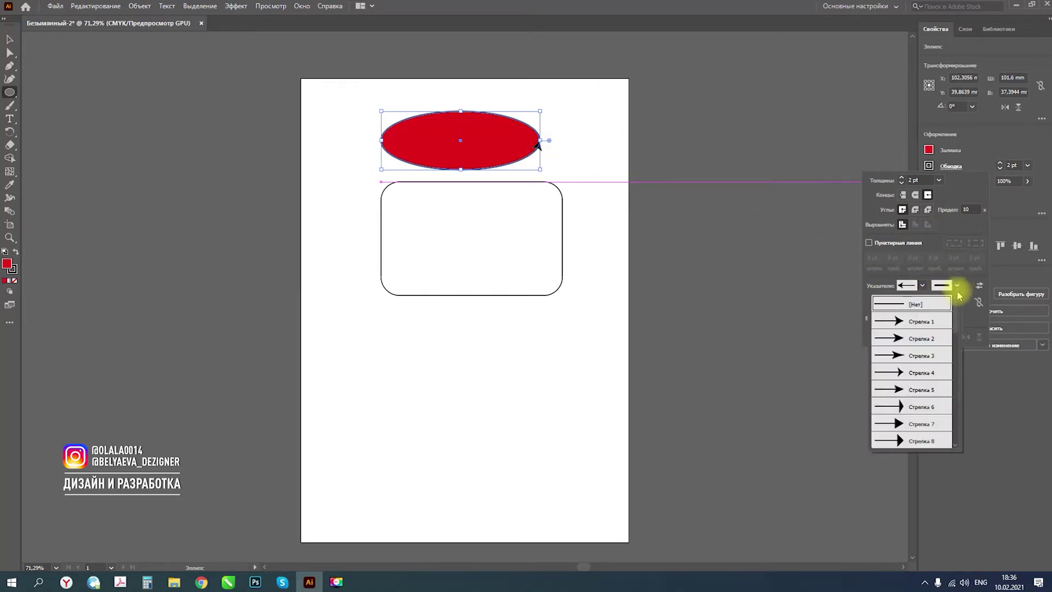
{"action": "left_click", "coordinate": [922, 285]}
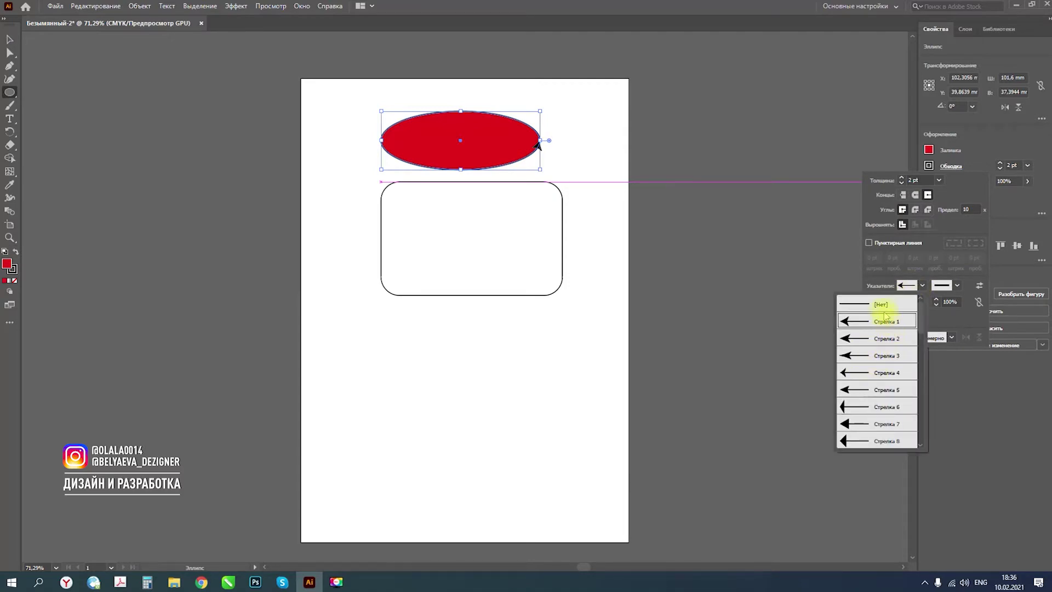
{"action": "left_click", "coordinate": [876, 300]}
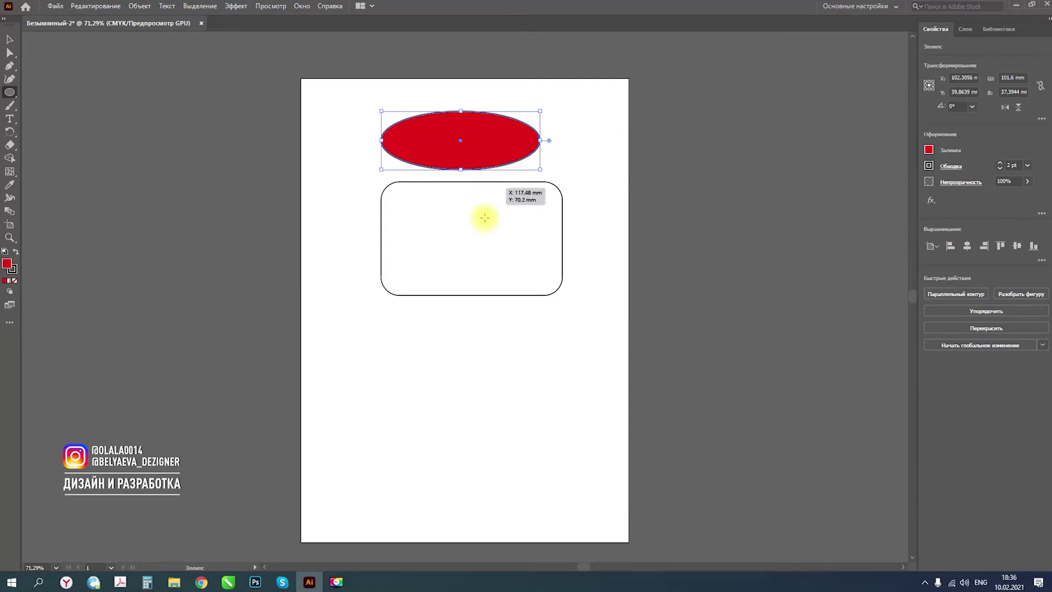
Cancel the Ellipse dialog, select both shapes, and align them top and horizontal centre
{"action": "left_click", "coordinate": [493, 226]}
{"action": "left_click", "coordinate": [531, 310]}
{"action": "key", "text": "v"}
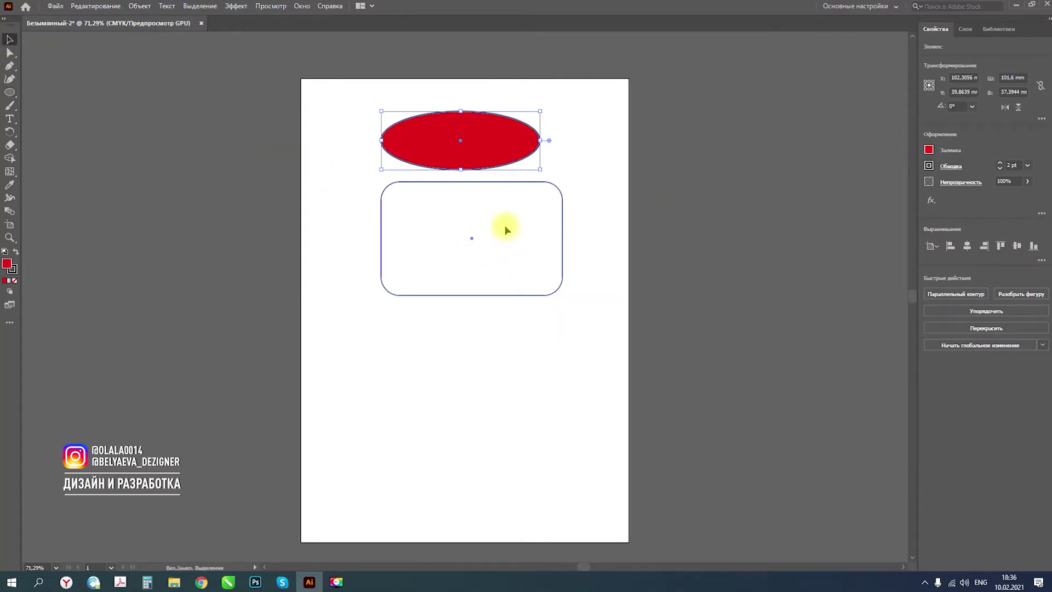
{"action": "left_click", "coordinate": [505, 225], "text": "shift"}
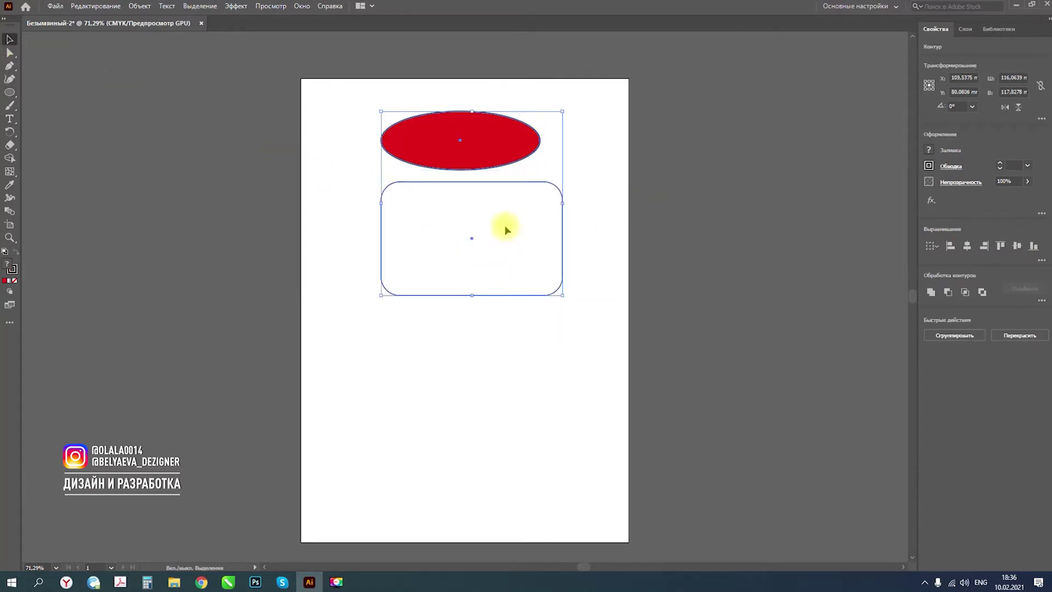
{"action": "left_click", "coordinate": [968, 247]}
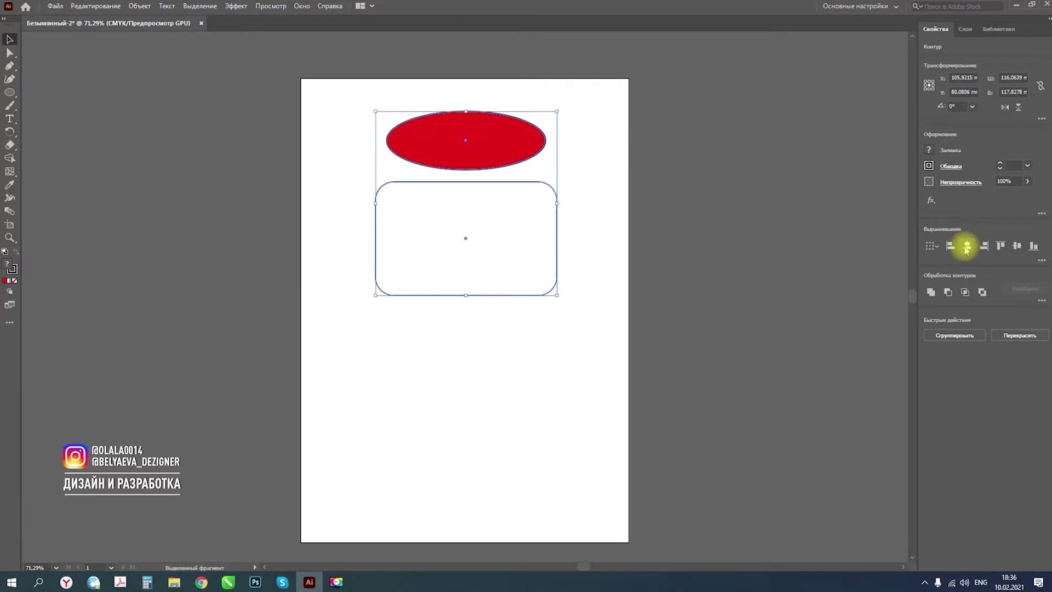
{"action": "left_click", "coordinate": [951, 251]}
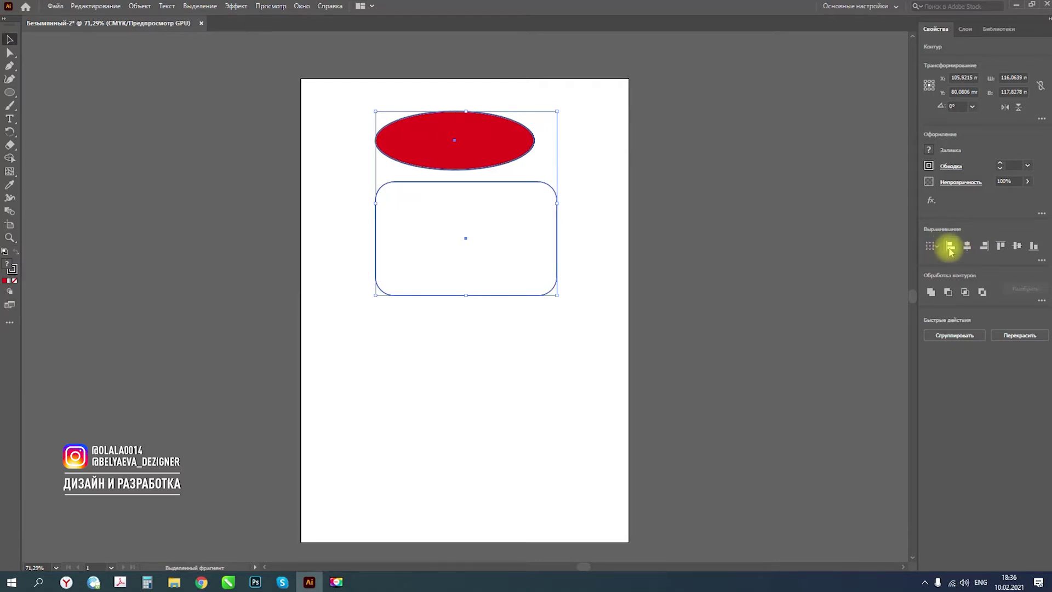
{"action": "left_click", "coordinate": [985, 246]}
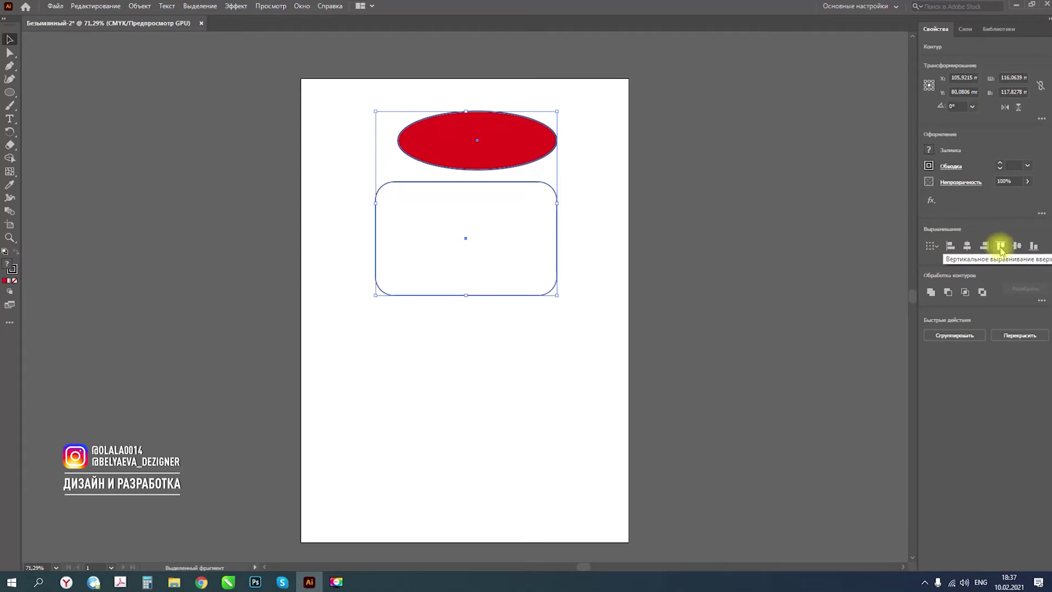
{"action": "left_click", "coordinate": [1000, 246]}
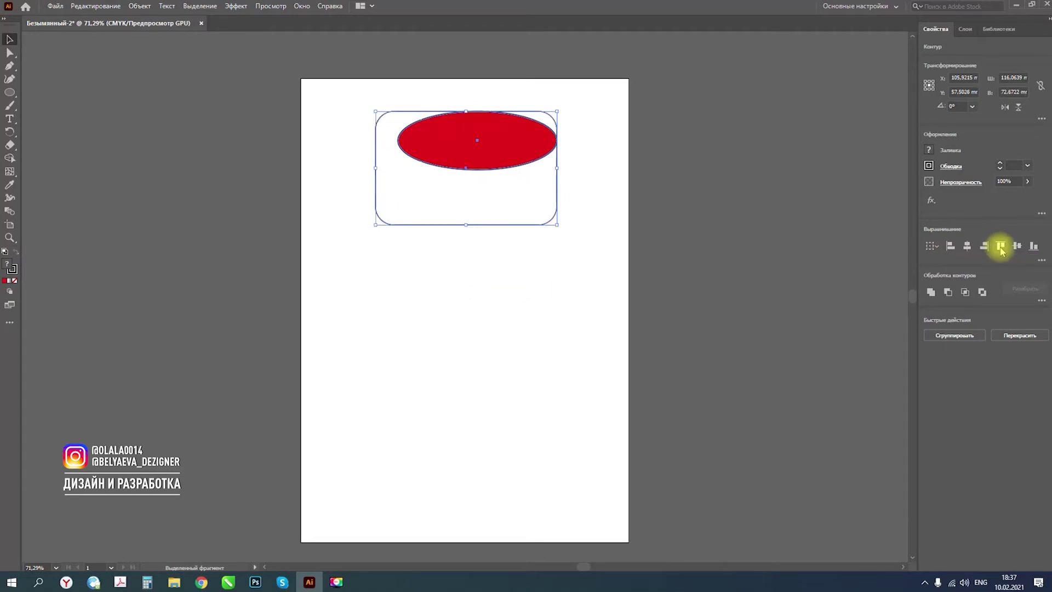
{"action": "left_click", "coordinate": [972, 249]}
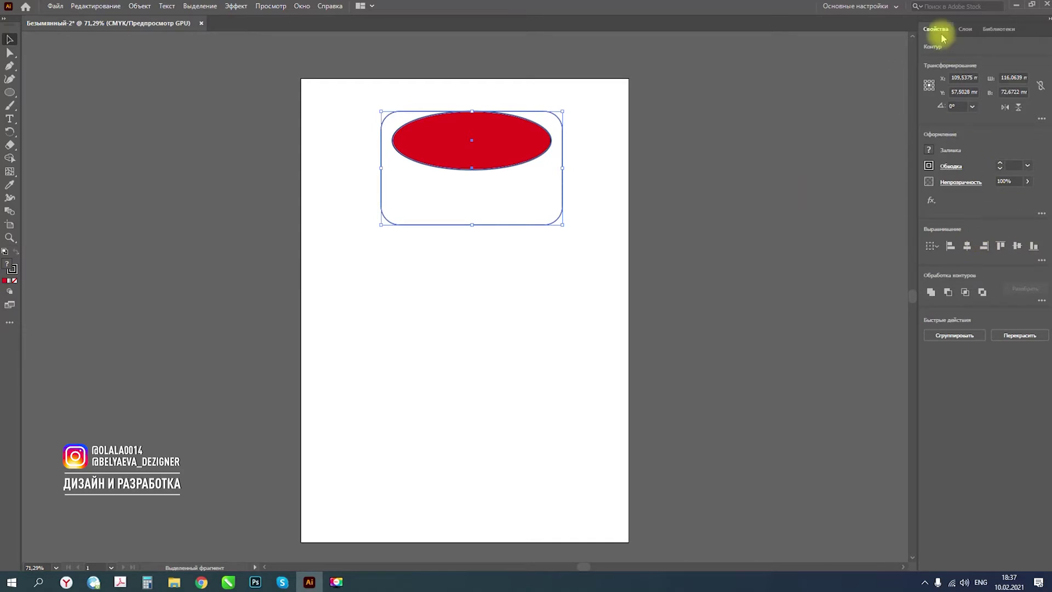
Expand Слой 1 in Layers, deselect both shapes, then move the red ellipse below the rectangle
{"action": "left_click", "coordinate": [965, 29]}
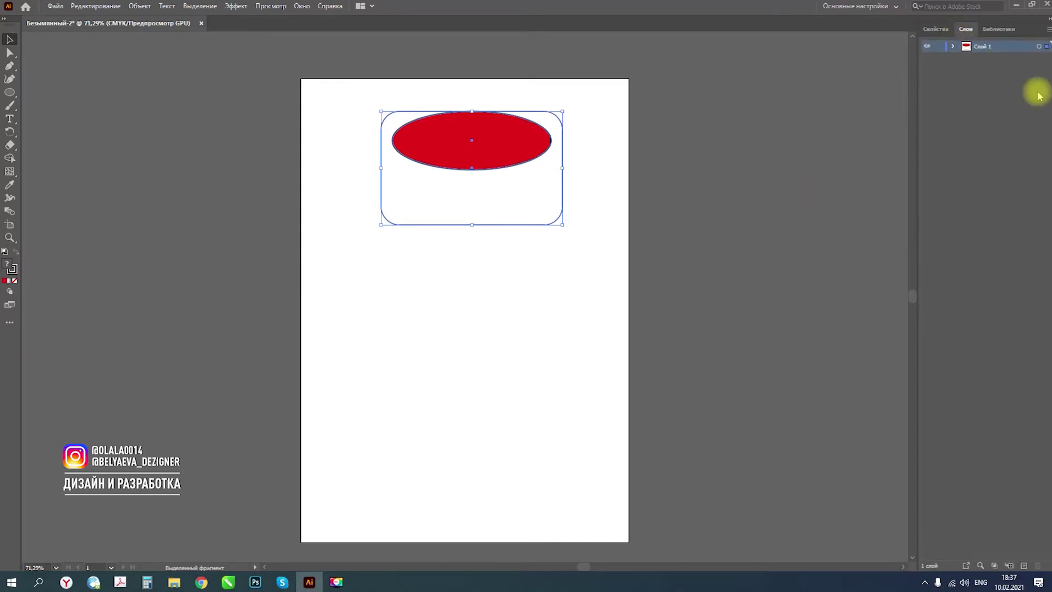
{"action": "left_click", "coordinate": [981, 84]}
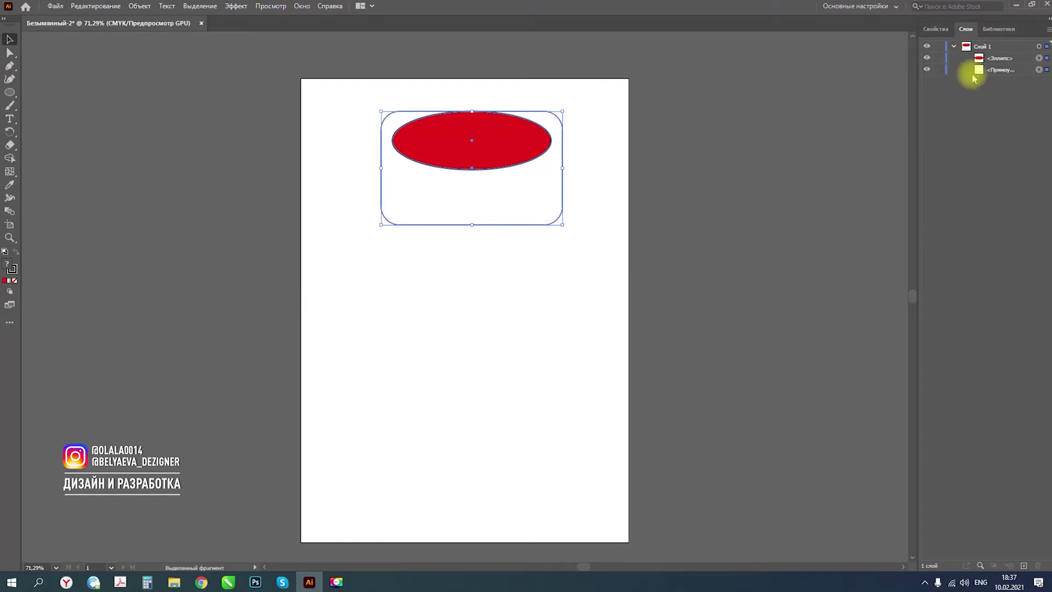
{"action": "left_click", "coordinate": [1001, 71]}
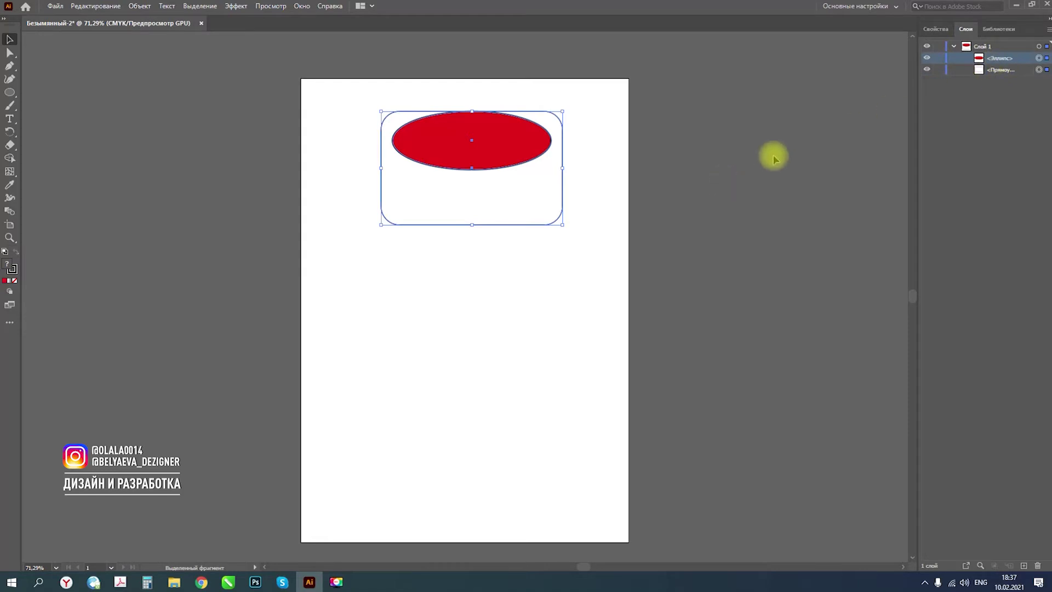
{"action": "left_click", "coordinate": [239, 153]}
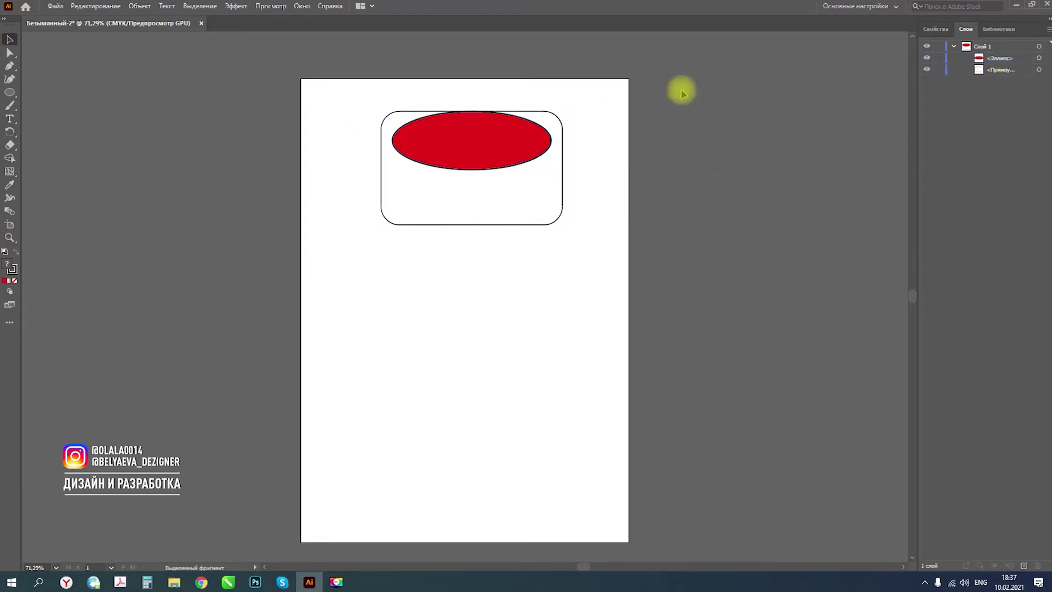
{"action": "left_click", "coordinate": [995, 60]}
{"action": "mouse_move", "coordinate": [504, 145]}
{"action": "left_mouse_down"}
{"action": "mouse_move", "coordinate": [525, 346]}
{"action": "mouse_move", "coordinate": [517, 289]}
{"action": "left_mouse_up"}
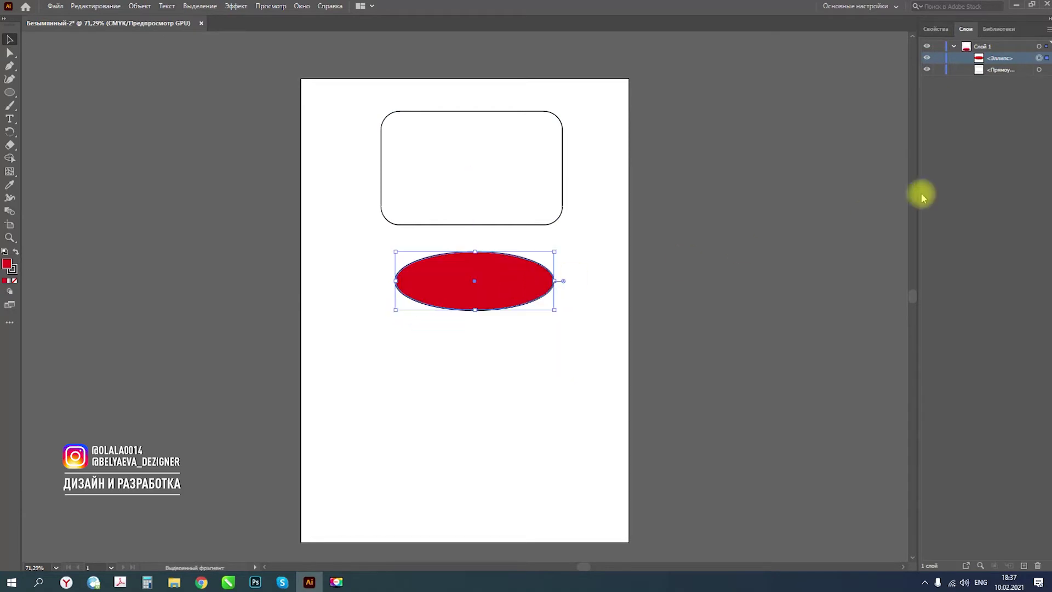
Return the rectangle to the top, stack the ellipse beneath it, and add then delete Слой 2
{"action": "mouse_move", "coordinate": [485, 144]}
{"action": "left_mouse_down"}
{"action": "mouse_move", "coordinate": [517, 363]}
{"action": "mouse_move", "coordinate": [545, 133]}
{"action": "left_mouse_up"}
{"action": "left_click", "coordinate": [1004, 58]}
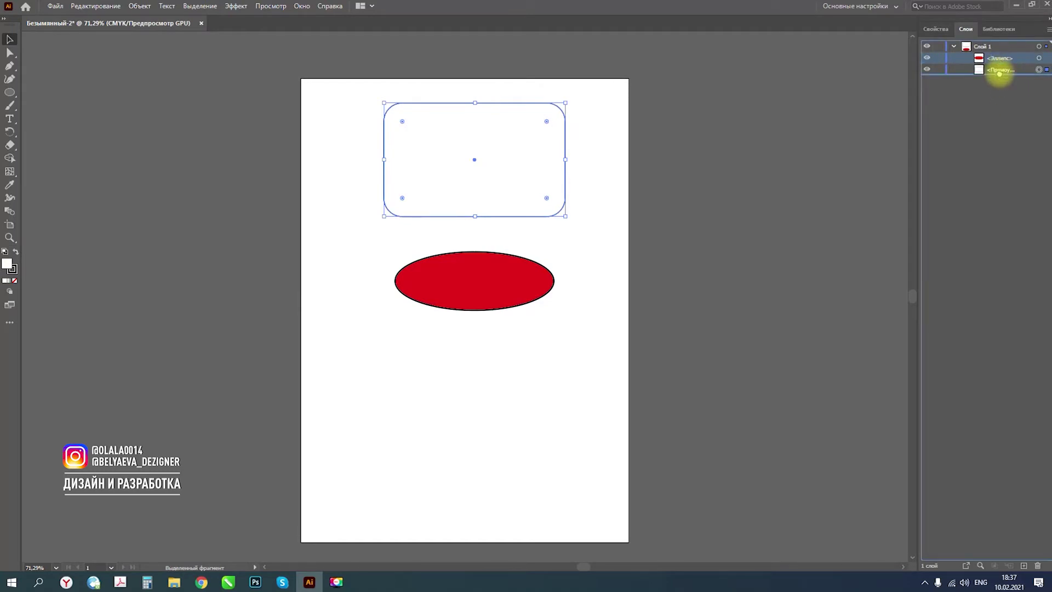
{"action": "left_click_drag", "start_coordinate": [1000, 58], "coordinate": [1000, 72]}
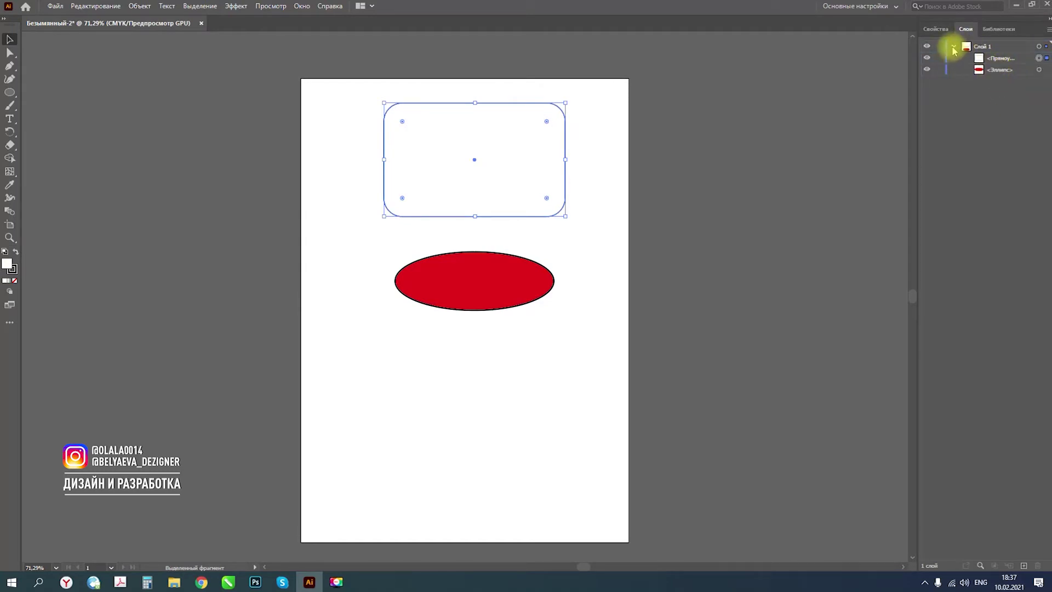
{"action": "left_click", "coordinate": [1025, 565]}
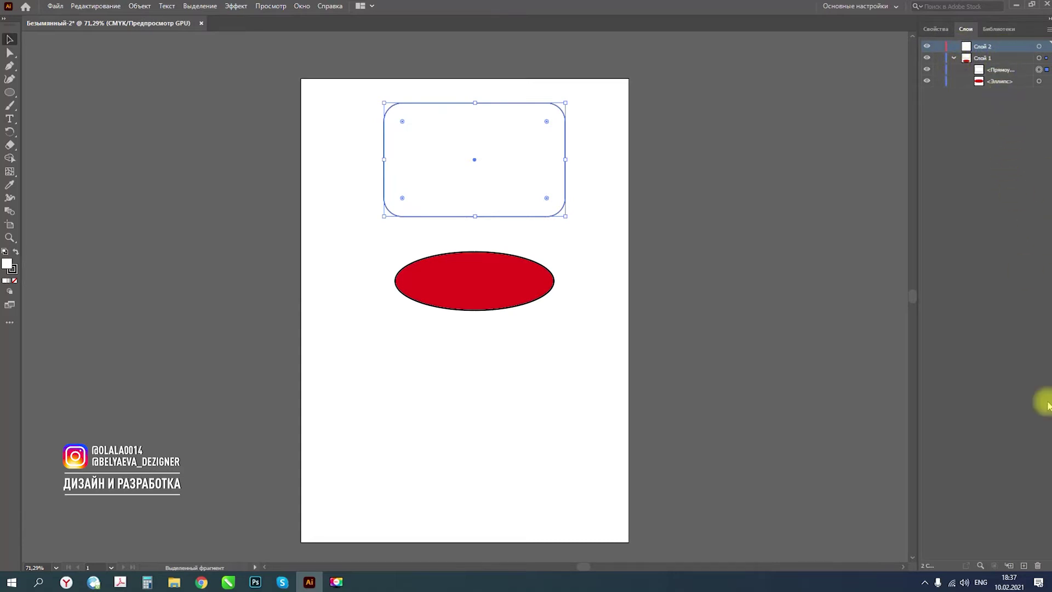
{"action": "left_click", "coordinate": [1037, 566]}
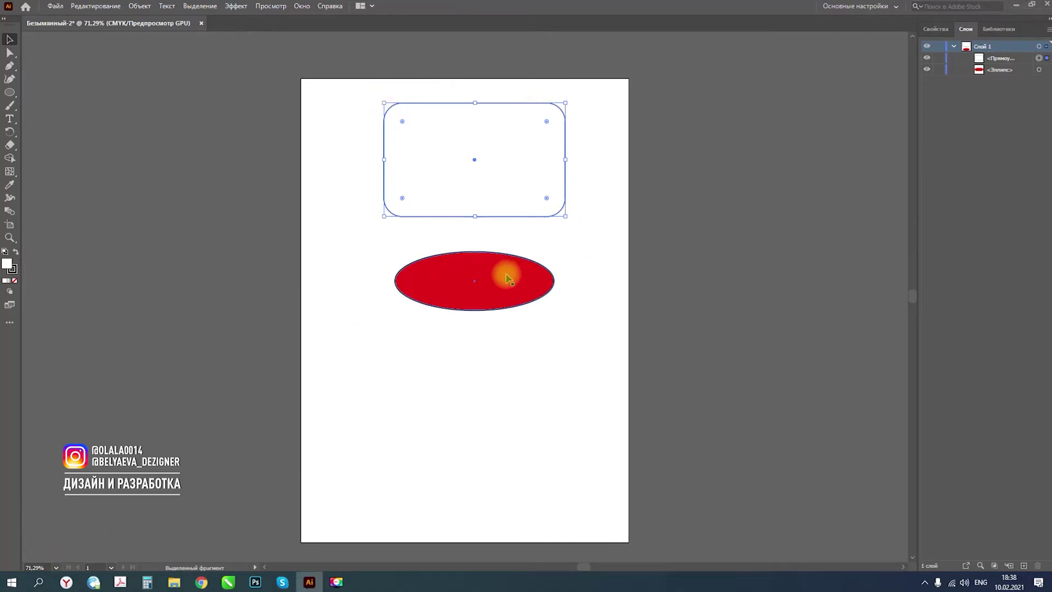
{"action": "left_click", "coordinate": [536, 272]}
Draw three more ellipses: a circle, a small lower ellipse, and one over the wide ellipse
{"action": "left_click", "coordinate": [9, 92]}
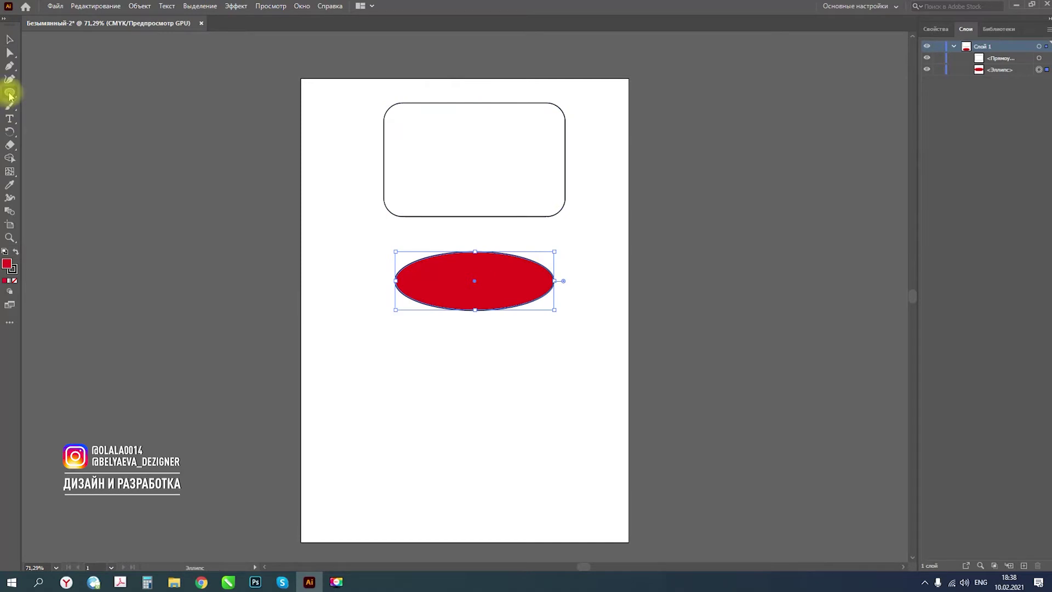
{"action": "left_click_drag", "start_coordinate": [434, 340], "coordinate": [521, 416]}
{"action": "left_click_drag", "start_coordinate": [457, 444], "coordinate": [525, 502]}
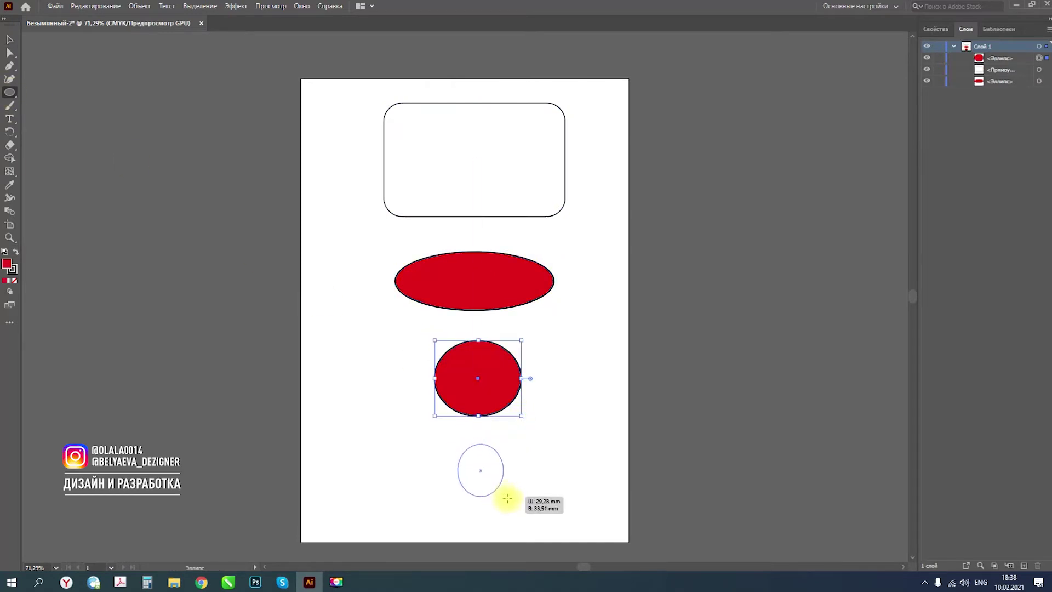
{"action": "left_click_drag", "start_coordinate": [565, 236], "coordinate": [479, 318]}
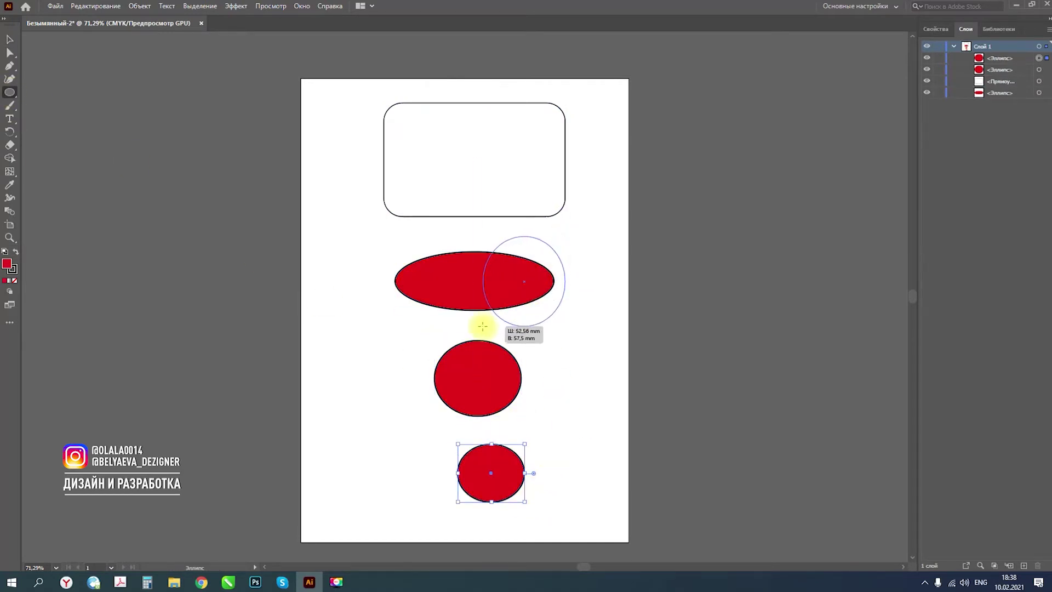
Fill the circle over the wide ellipse with orange
{"action": "left_click", "coordinate": [935, 28]}
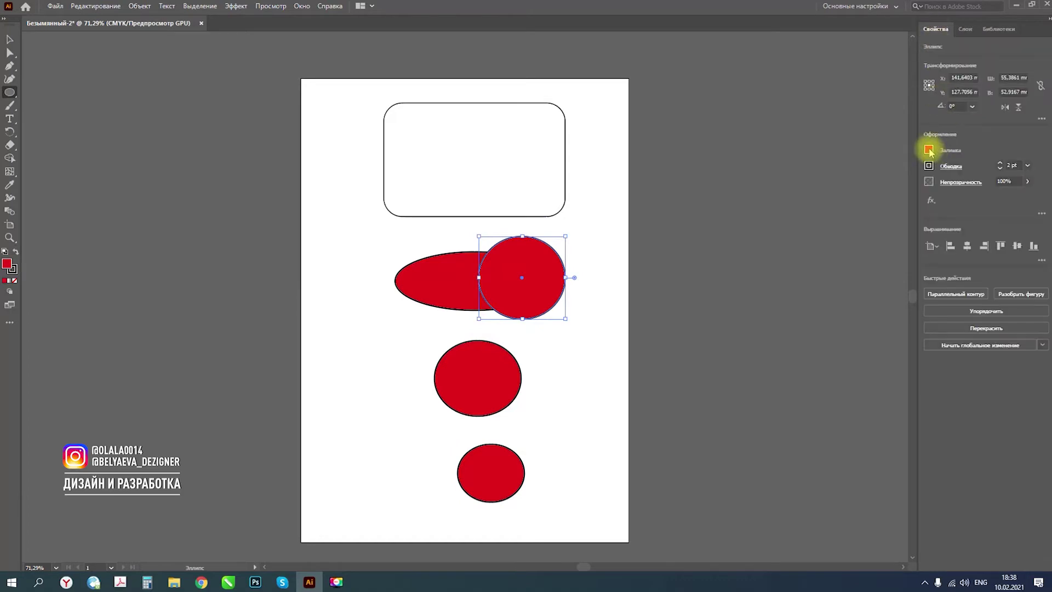
{"action": "left_click", "coordinate": [928, 149]}
{"action": "left_click", "coordinate": [917, 188]}
{"action": "left_click", "coordinate": [507, 373]}
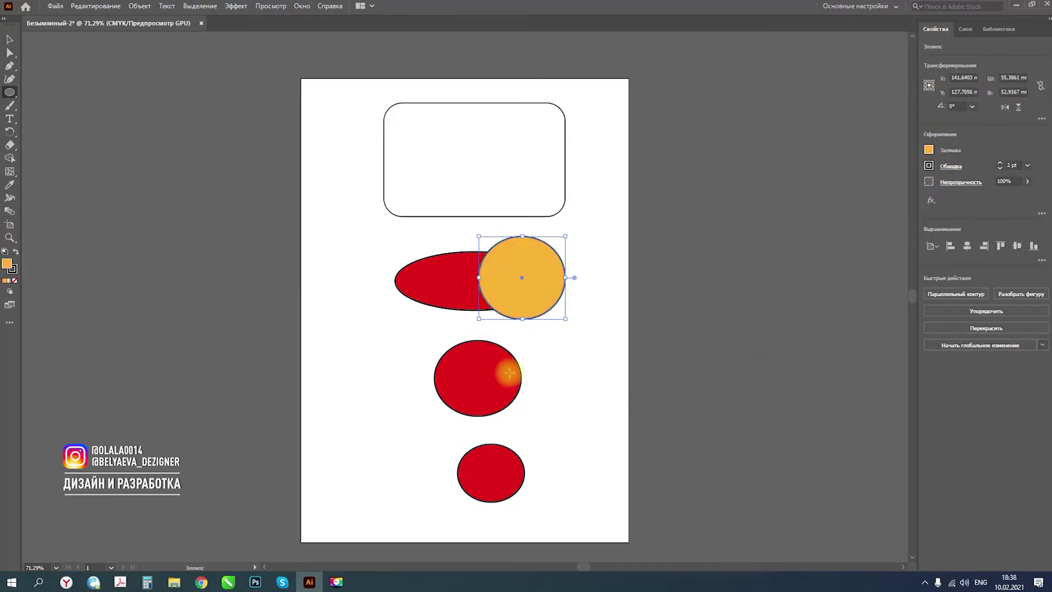
Fill the middle circle with dark blue and move it up over the red ellipse
{"action": "left_click", "coordinate": [10, 40]}
{"action": "left_click", "coordinate": [447, 388]}
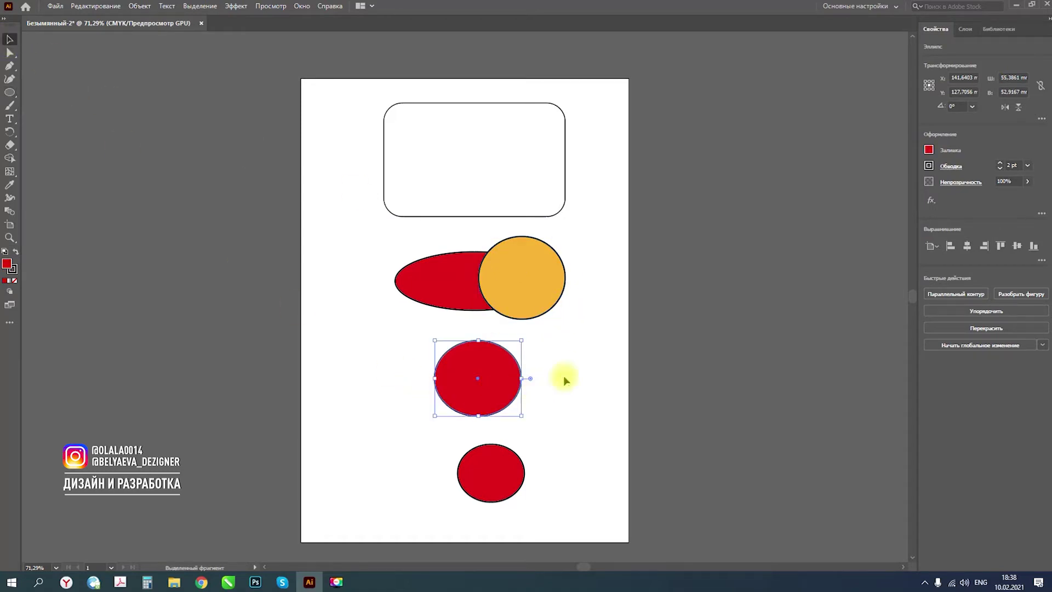
{"action": "left_click", "coordinate": [929, 149]}
{"action": "left_click", "coordinate": [846, 230]}
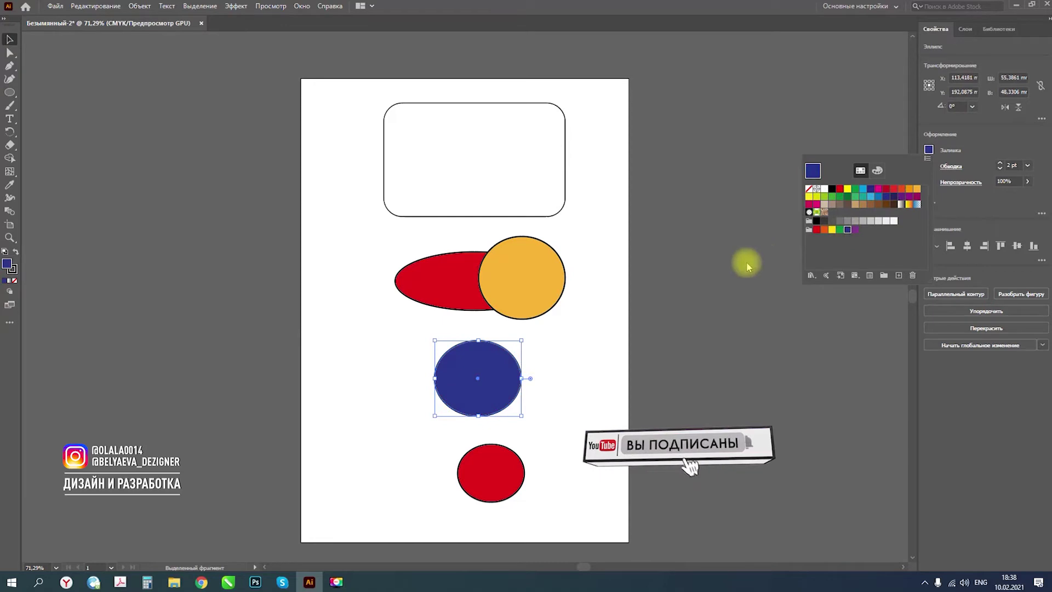
{"action": "left_click", "coordinate": [501, 368]}
{"action": "mouse_move", "coordinate": [504, 364]}
{"action": "left_mouse_down"}
{"action": "mouse_move", "coordinate": [499, 296]}
{"action": "mouse_move", "coordinate": [489, 324]}
{"action": "left_mouse_up"}
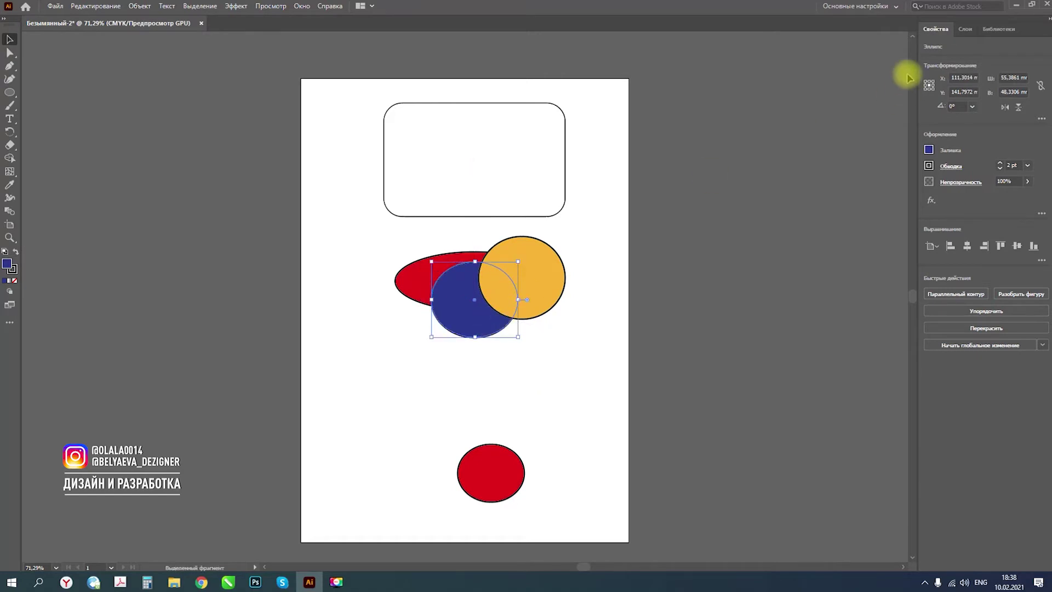
In the Layers panel, drag the blue ellipse's row above the orange circle
{"action": "left_click", "coordinate": [966, 29]}
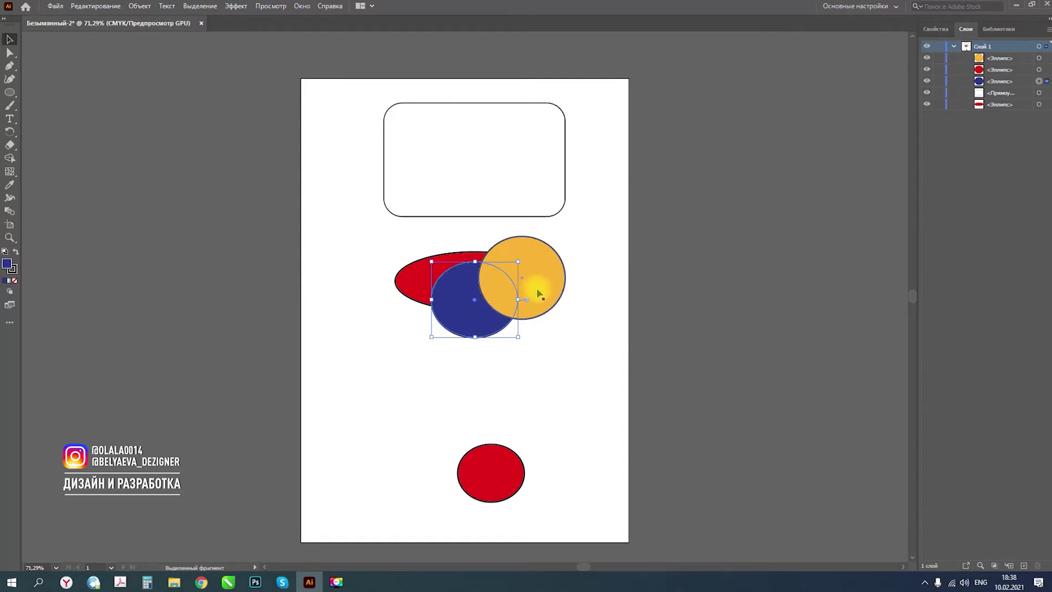
{"action": "left_click", "coordinate": [1005, 81]}
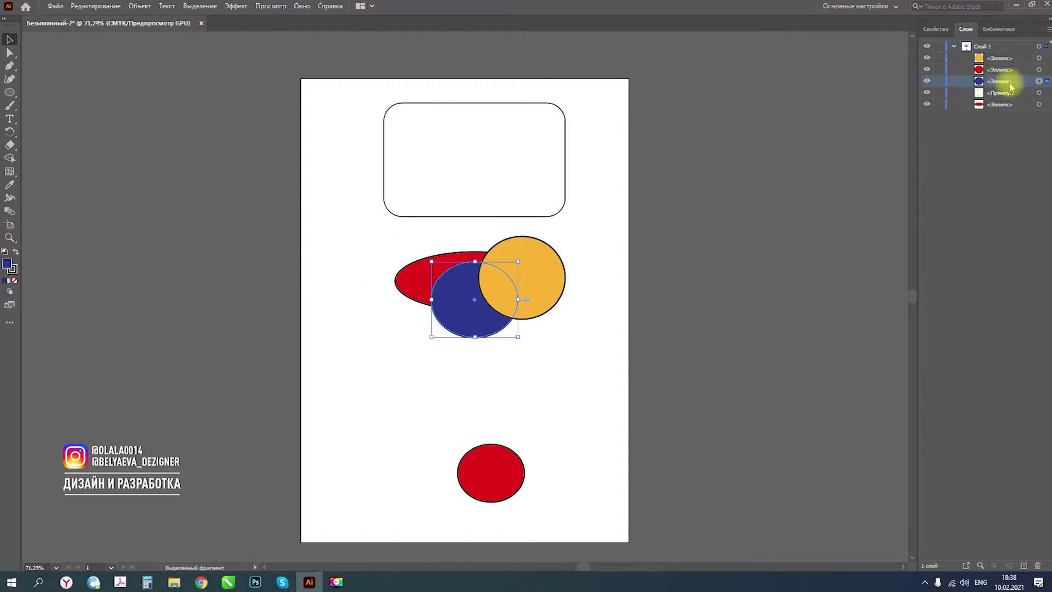
{"action": "left_click_drag", "start_coordinate": [1008, 85], "coordinate": [1005, 57]}
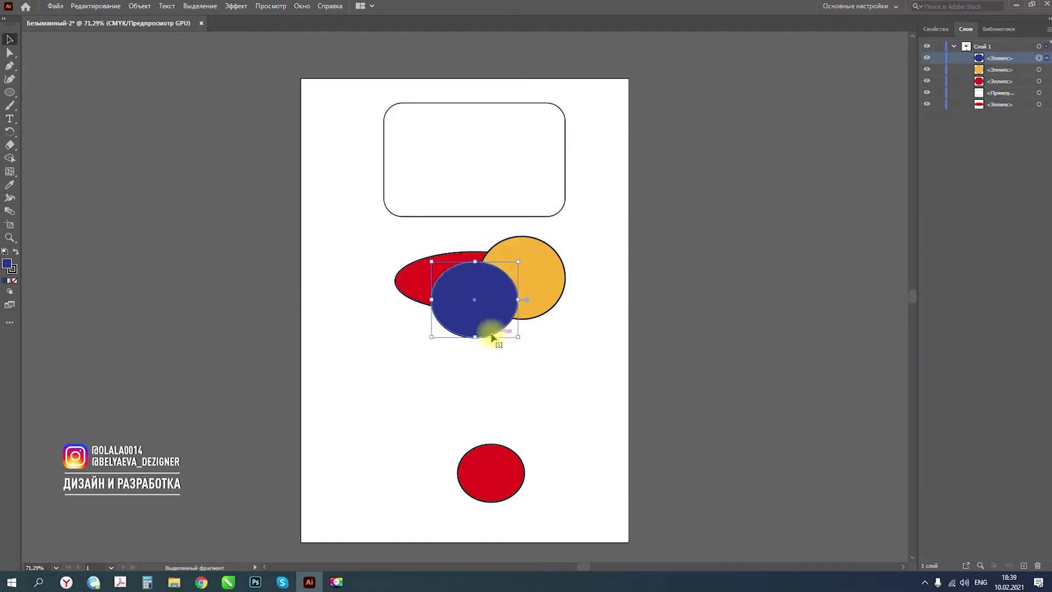
{"action": "left_click", "coordinate": [573, 348]}
Reselect the blue ellipse, then select the orange circle for anchor editing
{"action": "left_click", "coordinate": [489, 330]}
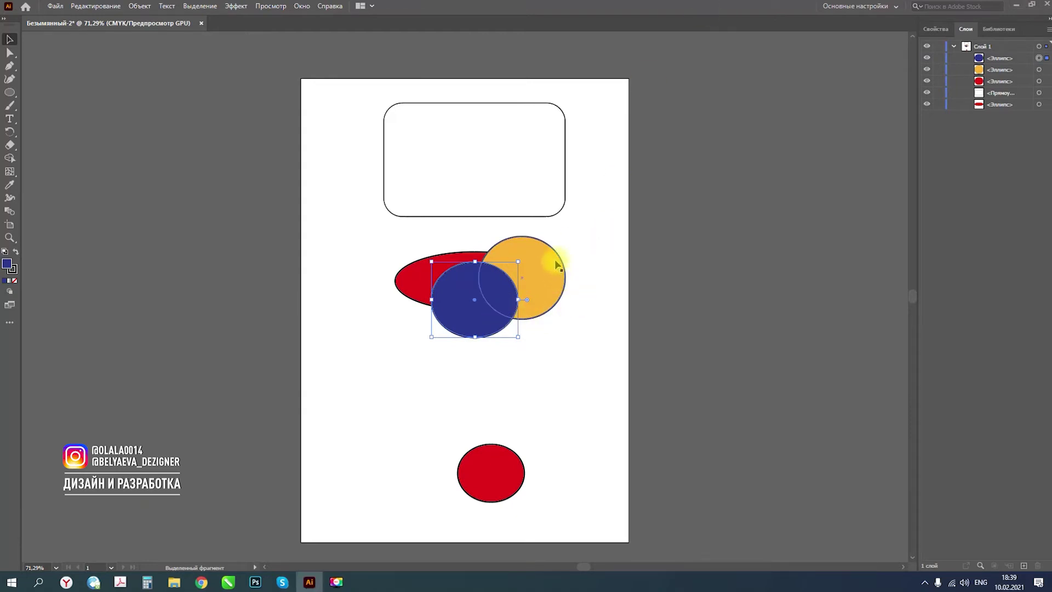
{"action": "left_click", "coordinate": [616, 264]}
{"action": "left_click", "coordinate": [554, 266]}
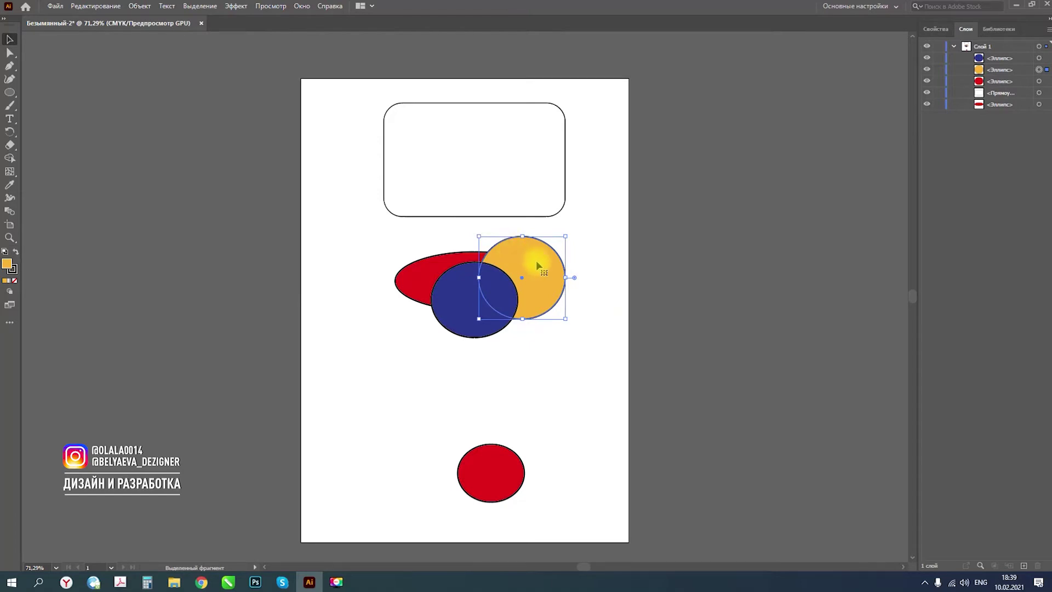
{"action": "key", "text": "a"}
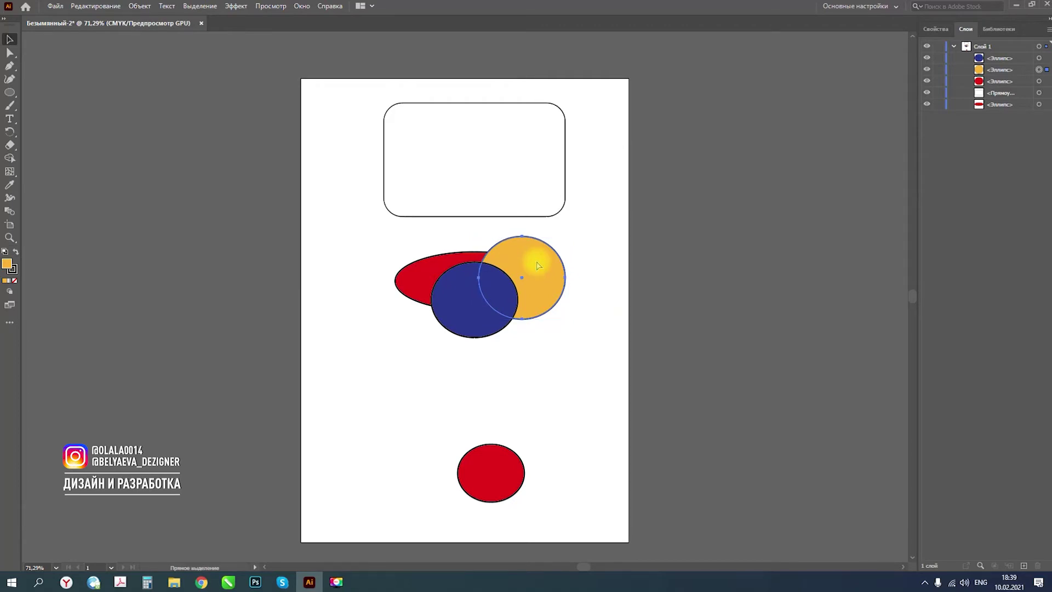
Restack the orange circle with the Arrange shortcuts, ending in front of the blue ellipse
{"action": "key", "text": "ctrl+shift+bracketright"}
{"action": "key", "text": "ctrl+bracketleft"}
{"action": "key", "text": "ctrl+shift+bracketleft"}
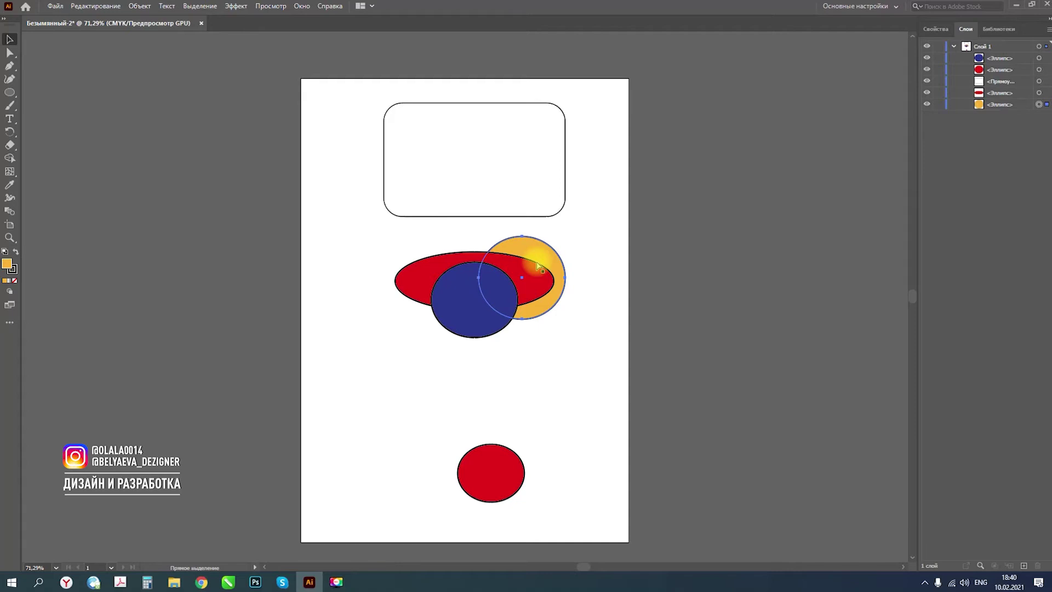
{"action": "key", "text": "ctrl+bracketright"}
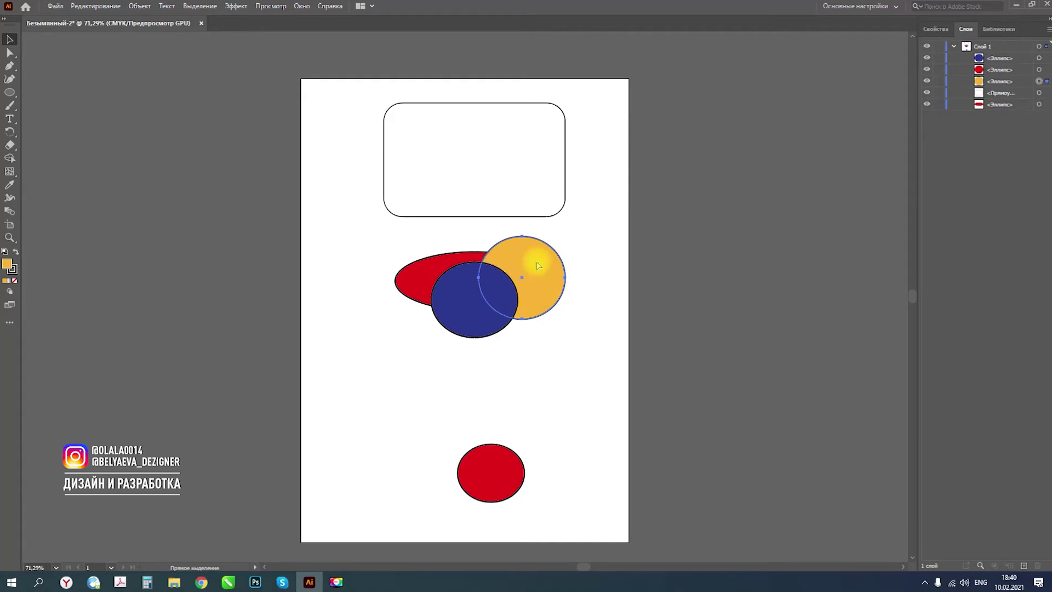
{"action": "key", "text": "ctrl+bracketright"}
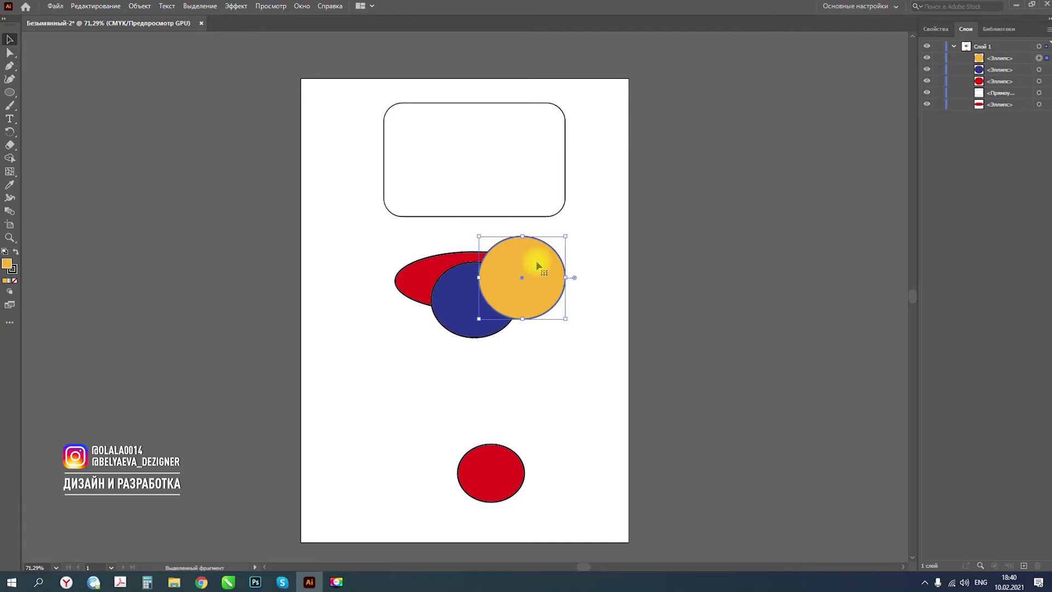
{"action": "left_click", "coordinate": [695, 371]}
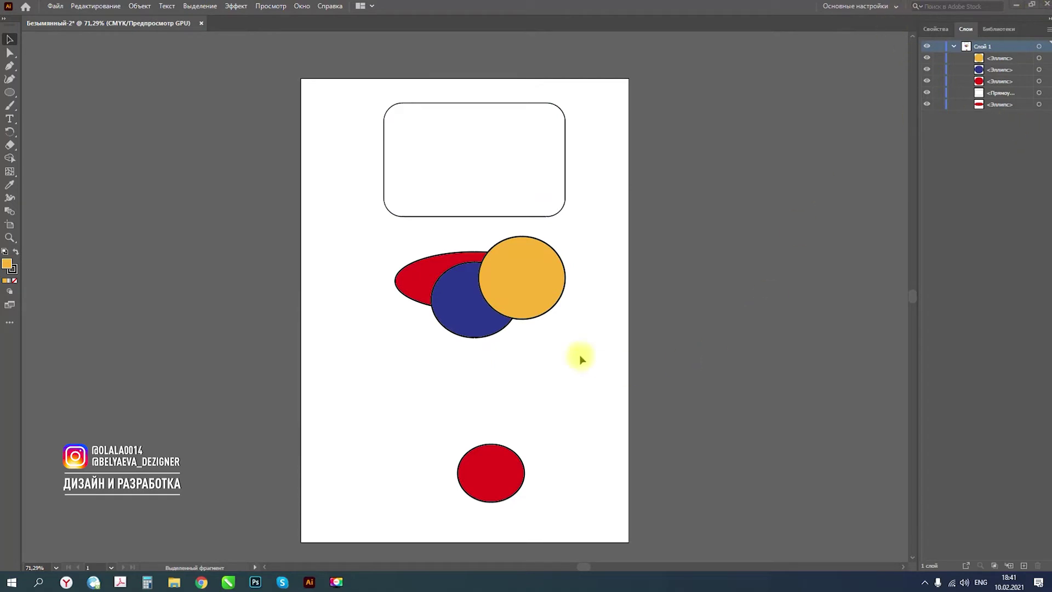
{"action": "left_click", "coordinate": [930, 30]}
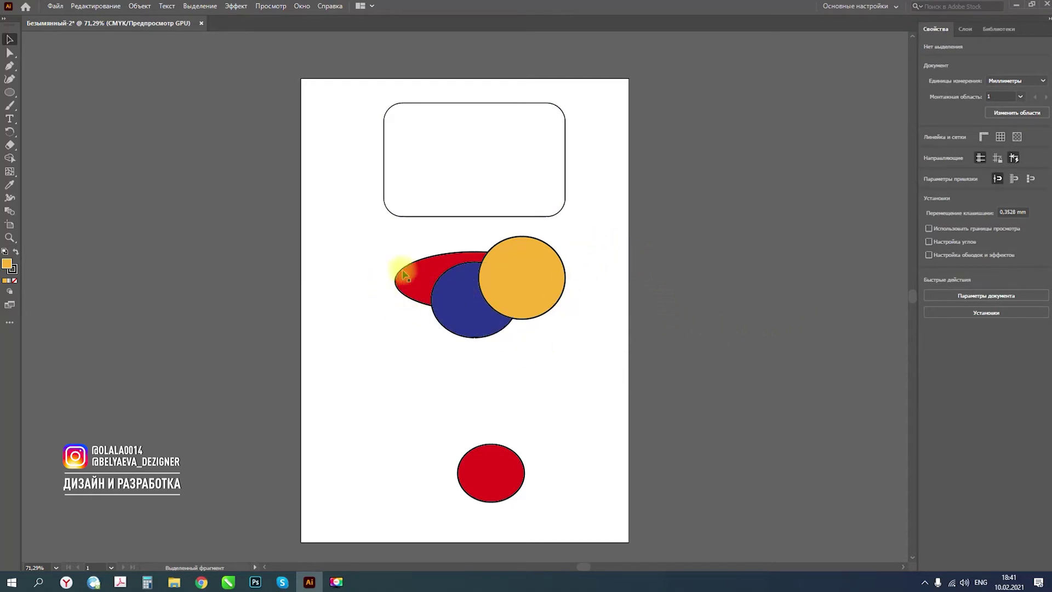
Move the orange circle and blue ellipse down-left below the red ellipse
{"action": "mouse_move", "coordinate": [530, 288]}
{"action": "left_mouse_down"}
{"action": "mouse_move", "coordinate": [479, 401]}
{"action": "mouse_move", "coordinate": [396, 383]}
{"action": "left_mouse_up"}
{"action": "left_click_drag", "start_coordinate": [479, 318], "coordinate": [425, 388]}
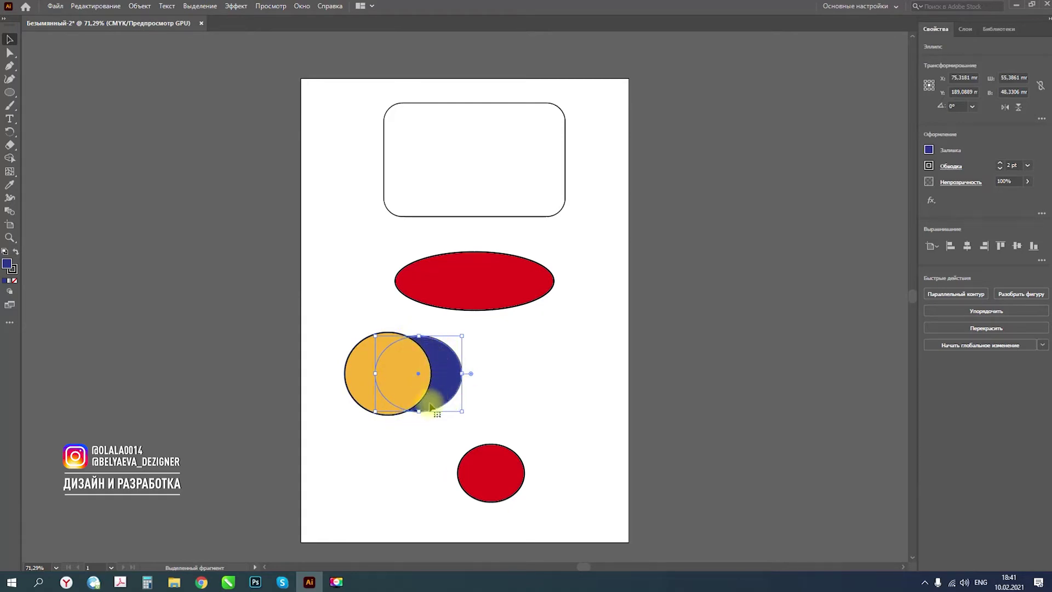
{"action": "left_click", "coordinate": [505, 356]}
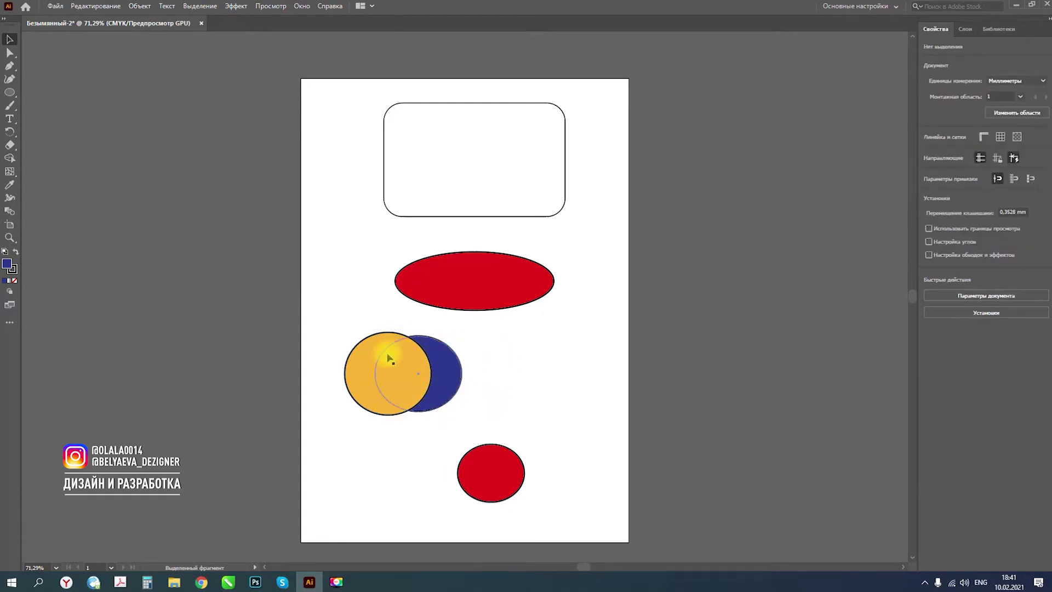
Marquee-select both circles and apply Pathfinder Minus Front, leaving a blue crescent
{"action": "left_click_drag", "start_coordinate": [320, 323], "coordinate": [500, 419]}
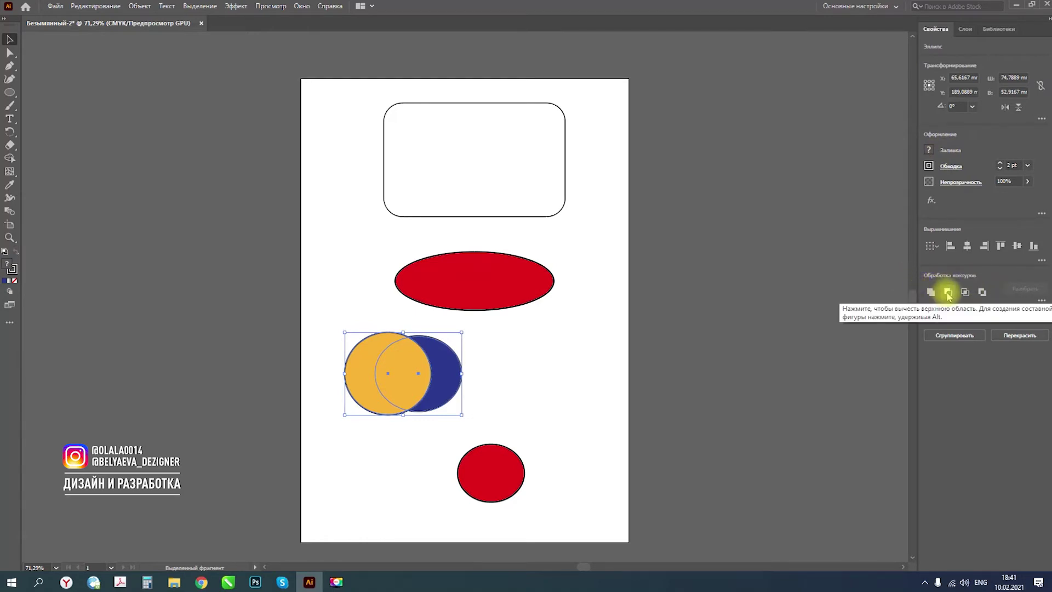
{"action": "left_click", "coordinate": [948, 293]}
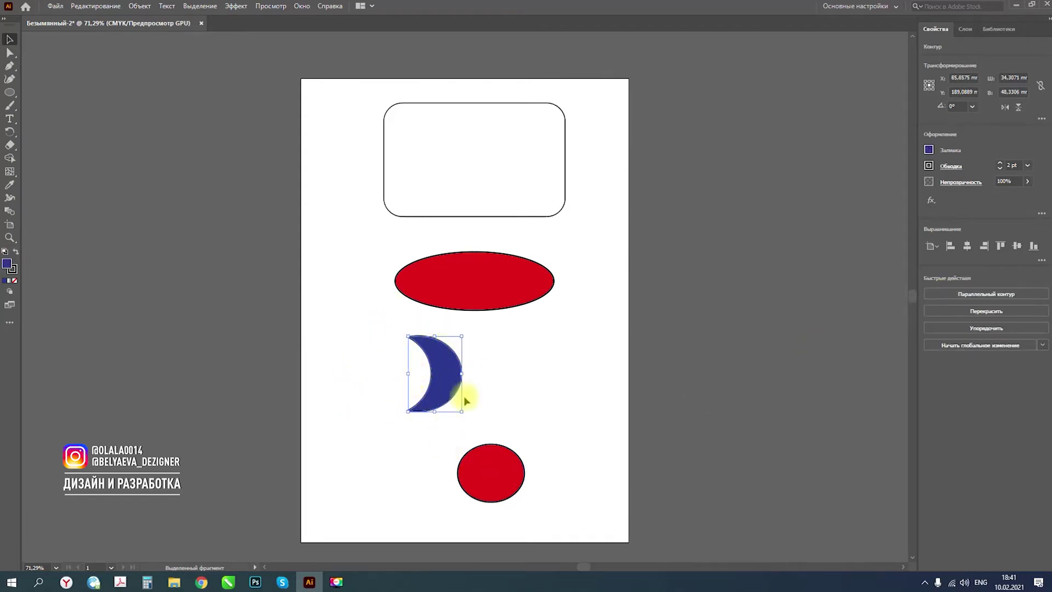
{"action": "mouse_move", "coordinate": [430, 368]}
{"action": "left_mouse_down"}
{"action": "mouse_move", "coordinate": [570, 348]}
{"action": "mouse_move", "coordinate": [427, 363]}
{"action": "left_mouse_up"}
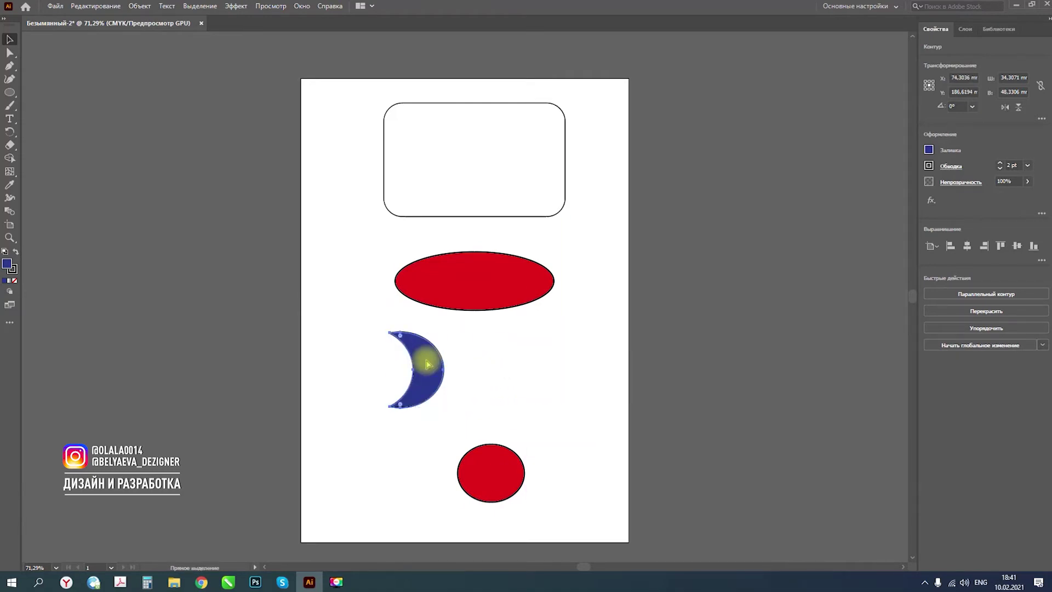
{"action": "key", "text": "ctrl+z"}
{"action": "key", "text": "ctrl+z"}
{"action": "key", "text": "ctrl+z"}
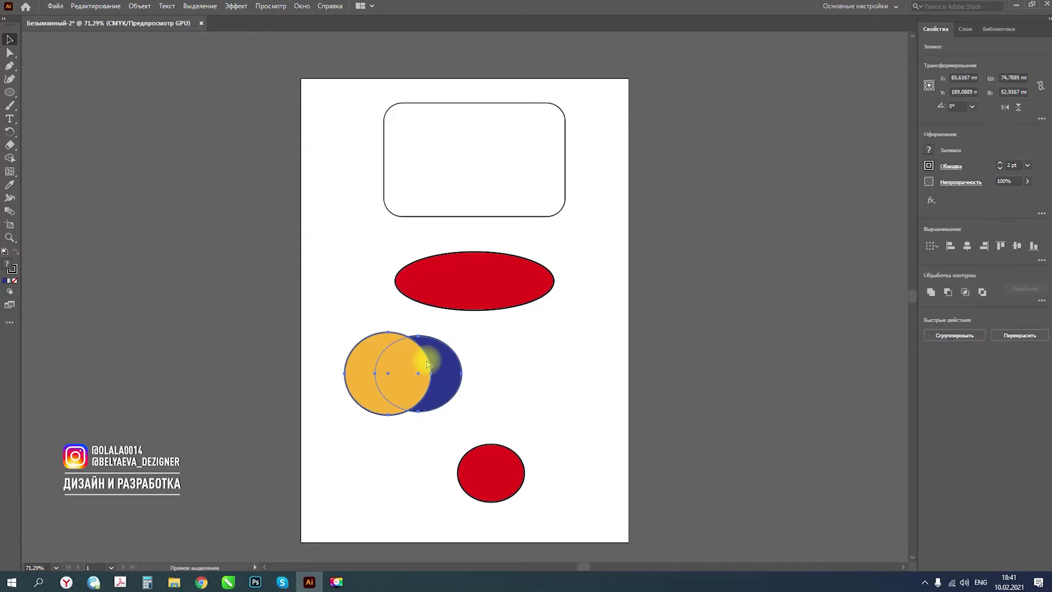
Unite the orange and blue circles into one orange shape and nudge it
{"action": "left_click", "coordinate": [931, 292]}
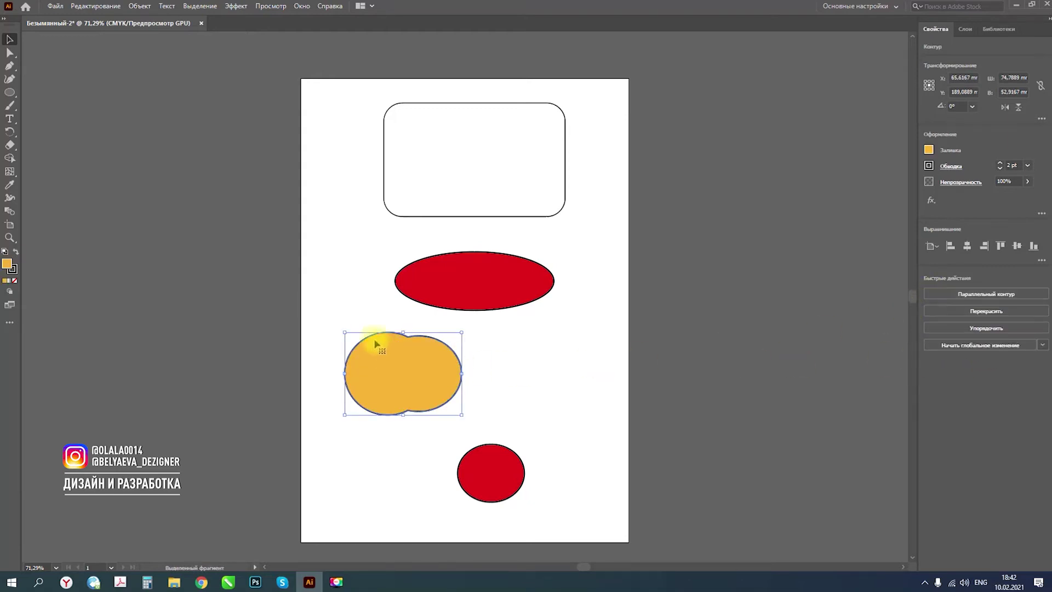
{"action": "left_click", "coordinate": [463, 361]}
{"action": "left_click", "coordinate": [438, 378]}
{"action": "mouse_move", "coordinate": [439, 378]}
{"action": "left_mouse_down"}
{"action": "mouse_move", "coordinate": [528, 357]}
{"action": "mouse_move", "coordinate": [406, 383]}
{"action": "mouse_move", "coordinate": [427, 373]}
{"action": "left_mouse_up"}
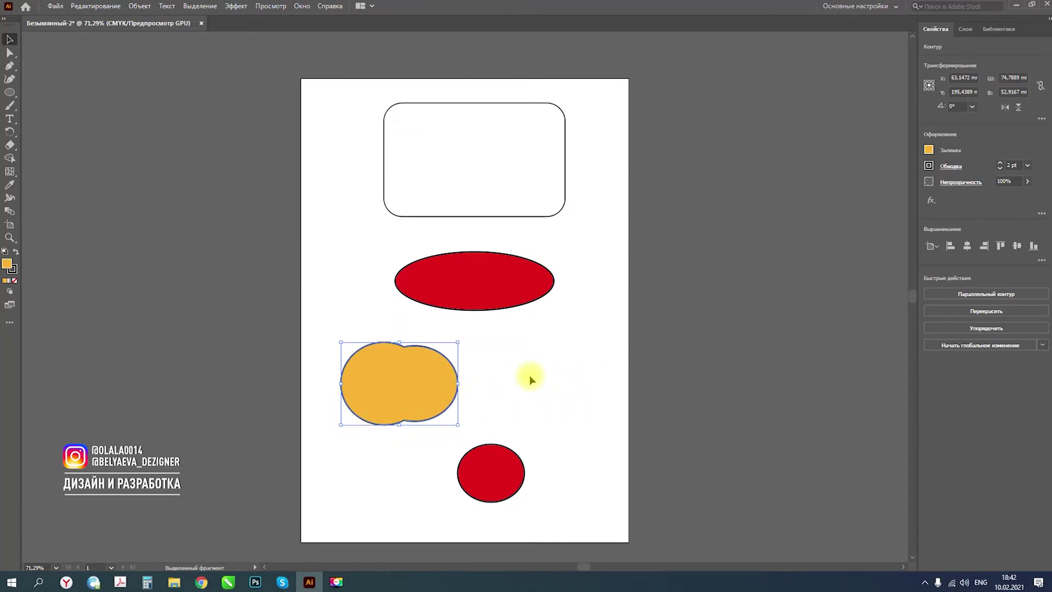
{"action": "left_click", "coordinate": [496, 358]}
Rescale the orange shape slightly smaller and place it below-left of the red ellipse
{"action": "left_click_drag", "start_coordinate": [459, 343], "coordinate": [554, 287]}
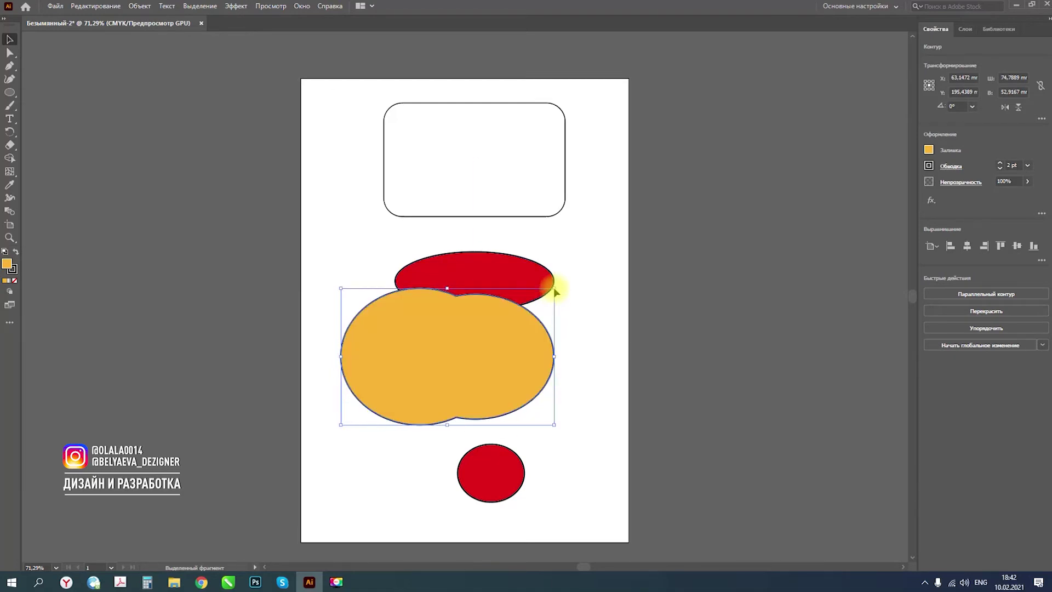
{"action": "left_click_drag", "start_coordinate": [467, 354], "coordinate": [460, 383]}
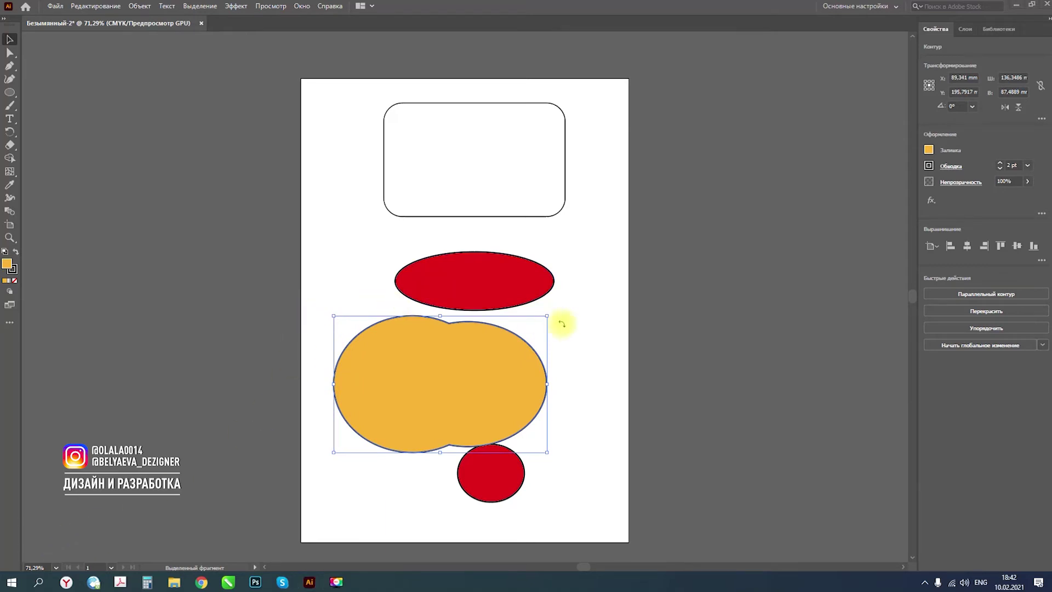
{"action": "left_click_drag", "start_coordinate": [547, 316], "coordinate": [444, 374]}
{"action": "left_click_drag", "start_coordinate": [411, 411], "coordinate": [407, 354]}
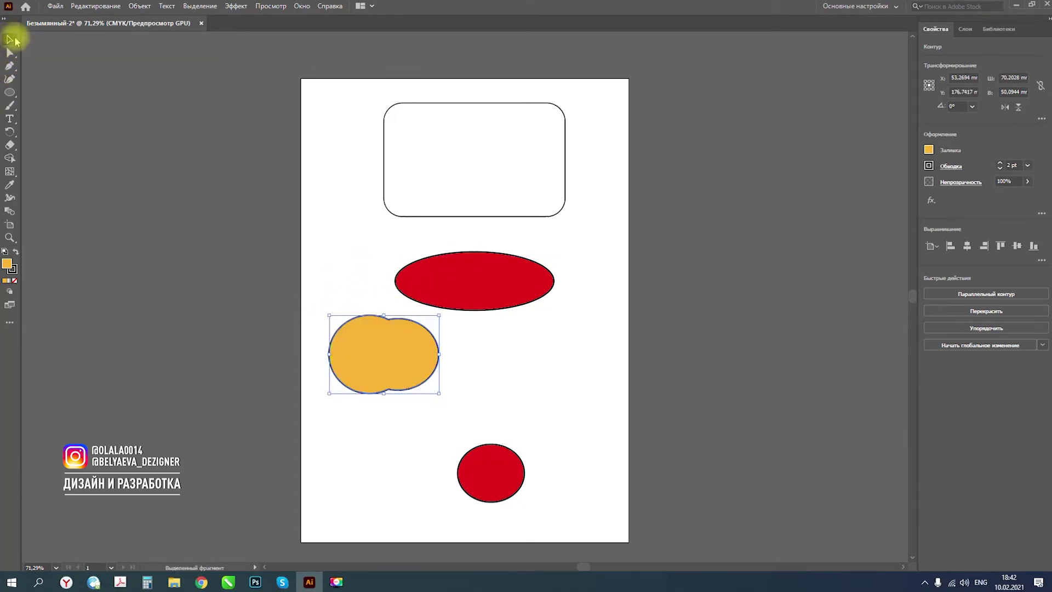
{"action": "mouse_move", "coordinate": [382, 355]}
{"action": "left_mouse_down"}
{"action": "mouse_move", "coordinate": [365, 241]}
{"action": "mouse_move", "coordinate": [395, 369]}
{"action": "left_mouse_up"}
Reselect the orange shape and switch to the Direct Selection tool
{"action": "left_click", "coordinate": [426, 281]}
{"action": "left_click", "coordinate": [441, 162]}
{"action": "left_click", "coordinate": [490, 463]}
{"action": "left_click", "coordinate": [419, 383]}
{"action": "left_click", "coordinate": [9, 53]}
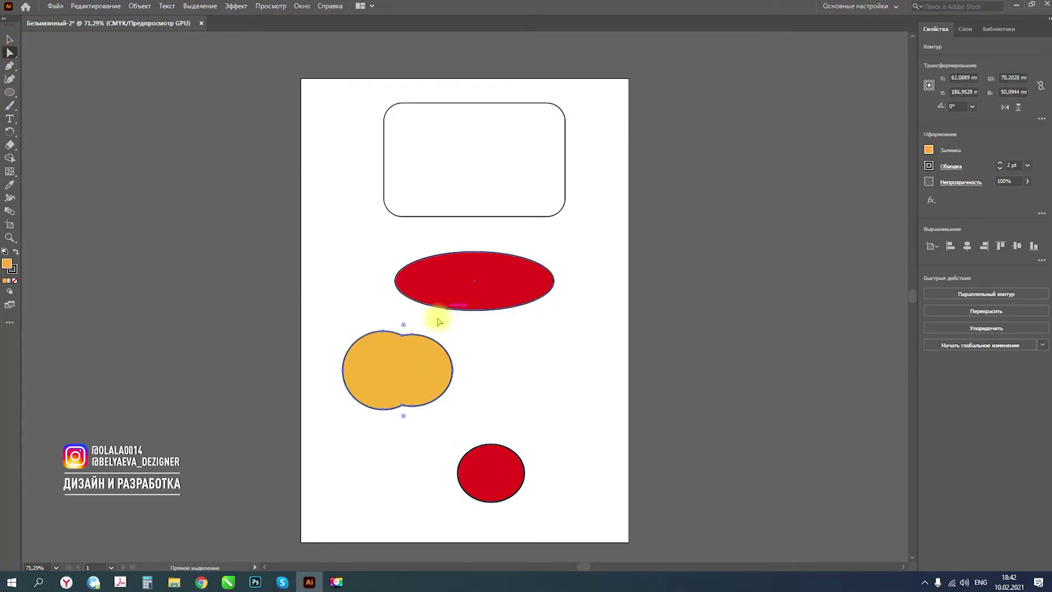
Move the right lobe and drag the top anchors apart into a V-shaped notch
{"action": "mouse_move", "coordinate": [417, 335]}
{"action": "left_mouse_down"}
{"action": "mouse_move", "coordinate": [432, 326]}
{"action": "mouse_move", "coordinate": [425, 322]}
{"action": "mouse_move", "coordinate": [422, 379]}
{"action": "left_mouse_up"}
{"action": "left_click", "coordinate": [426, 327]}
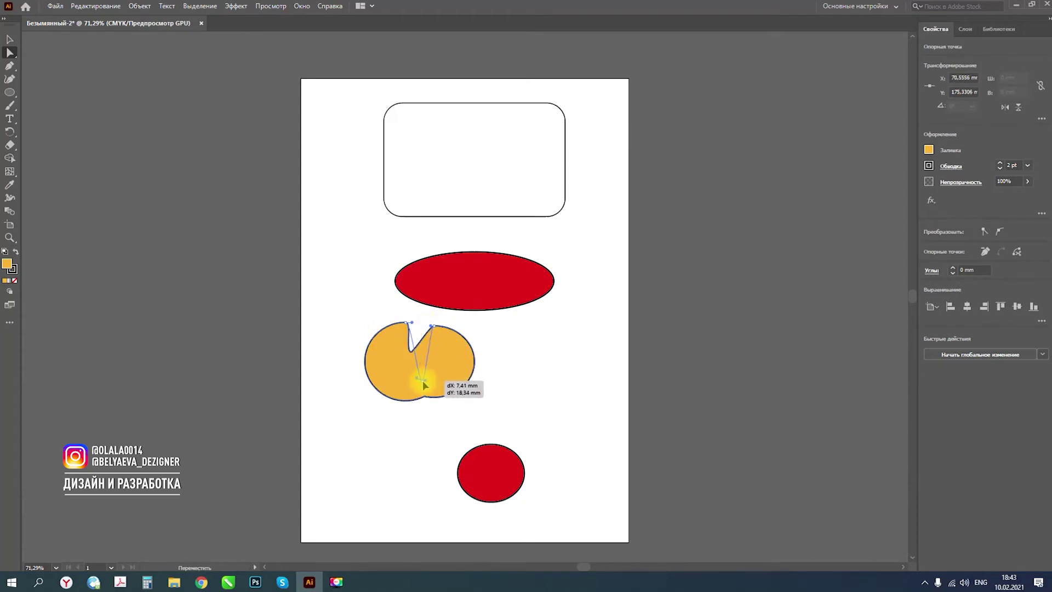
{"action": "left_click", "coordinate": [436, 329]}
{"action": "mouse_move", "coordinate": [439, 328]}
{"action": "left_mouse_down"}
{"action": "mouse_move", "coordinate": [456, 331]}
{"action": "mouse_move", "coordinate": [390, 331]}
{"action": "left_mouse_up"}
Pull the bottom into a spike and push the left and right edges outward
{"action": "left_click_drag", "start_coordinate": [425, 397], "coordinate": [422, 434]}
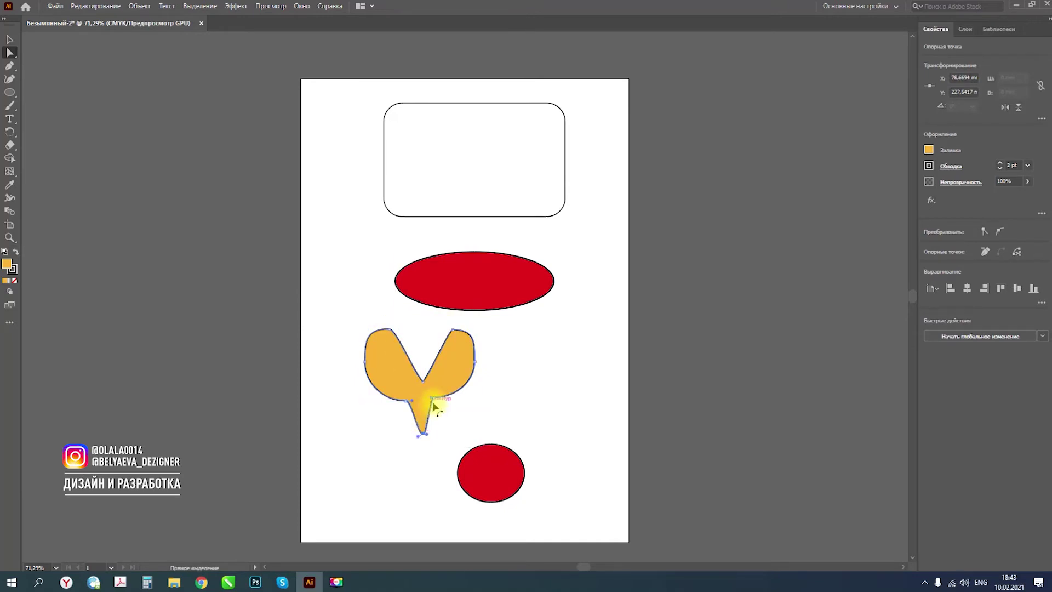
{"action": "left_click_drag", "start_coordinate": [436, 397], "coordinate": [489, 405]}
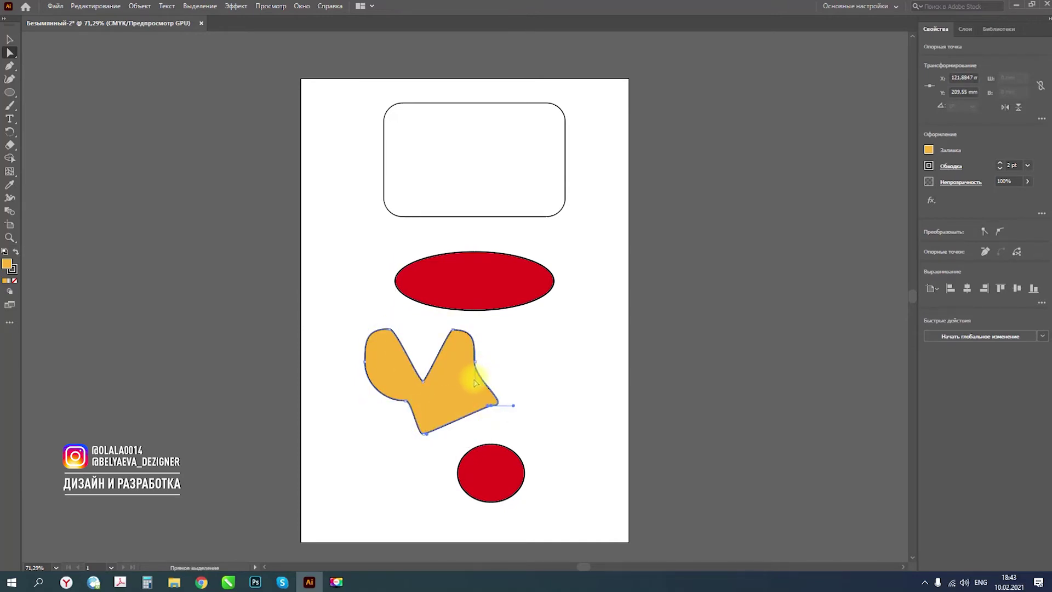
{"action": "left_click_drag", "start_coordinate": [478, 366], "coordinate": [500, 341]}
{"action": "left_click_drag", "start_coordinate": [408, 403], "coordinate": [351, 426]}
{"action": "left_click_drag", "start_coordinate": [366, 366], "coordinate": [328, 359]}
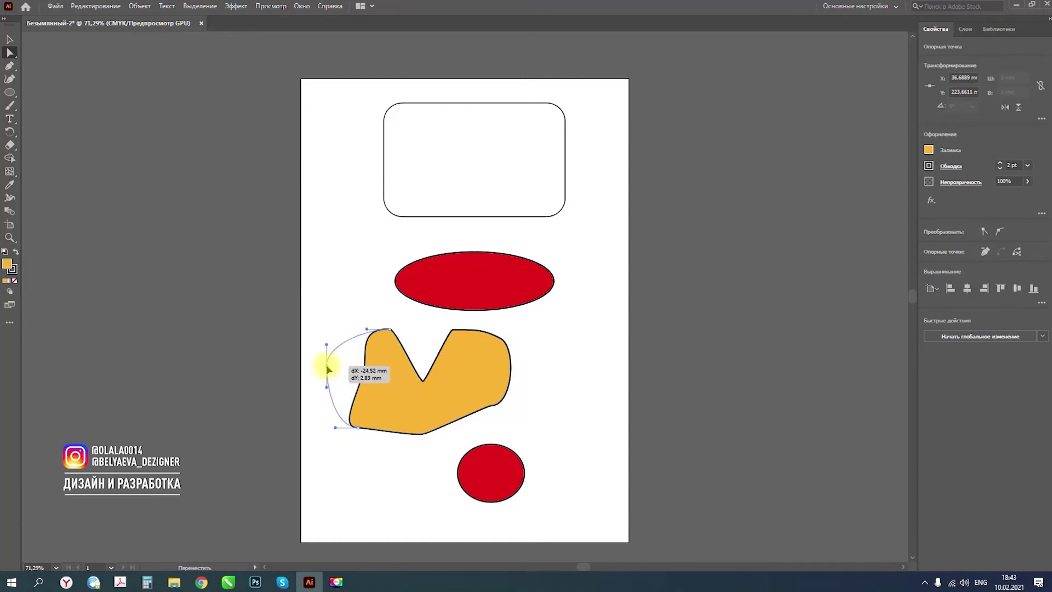
{"action": "left_click", "coordinate": [10, 67]}
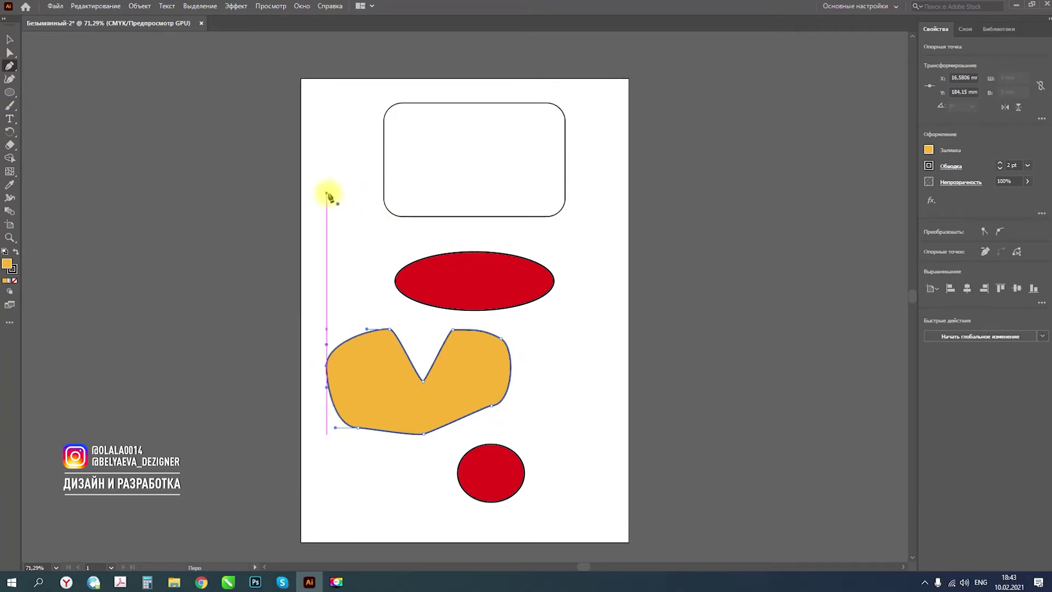
Draw a rounded orange blob from left of the rectangle into it with the Pen tool
{"action": "left_click_drag", "start_coordinate": [327, 188], "coordinate": [337, 256]}
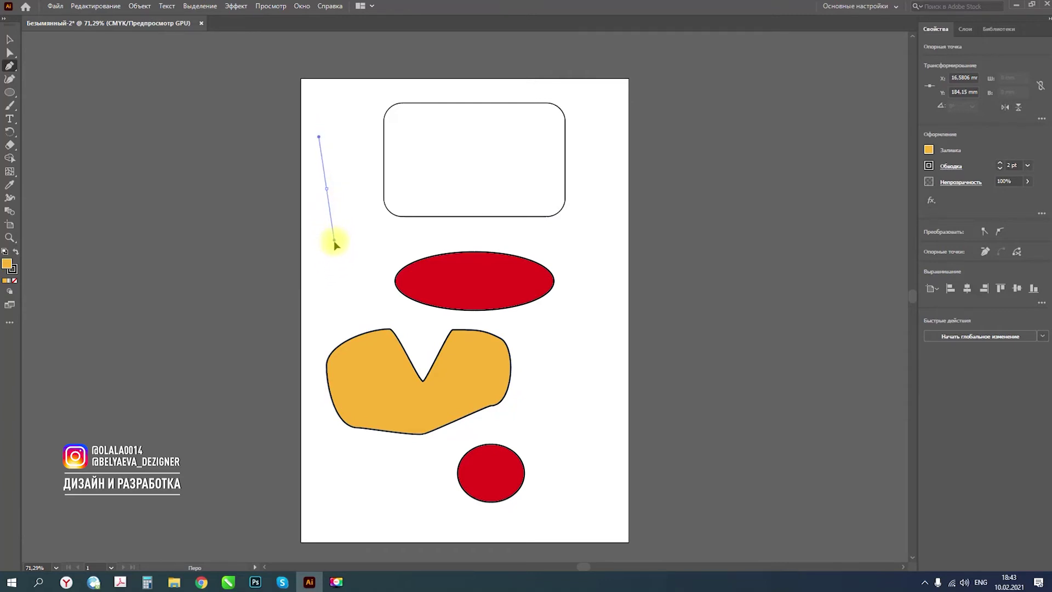
{"action": "left_click_drag", "start_coordinate": [321, 245], "coordinate": [403, 296]}
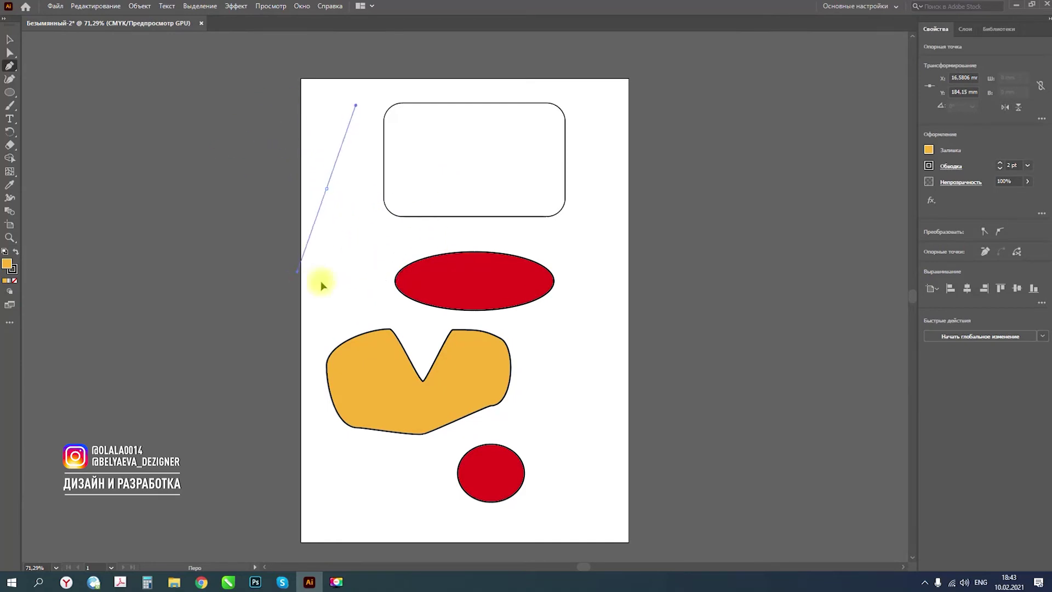
{"action": "mouse_move", "coordinate": [403, 299]}
{"action": "left_mouse_down"}
{"action": "mouse_move", "coordinate": [313, 212]}
{"action": "mouse_move", "coordinate": [412, 233]}
{"action": "mouse_move", "coordinate": [445, 209]}
{"action": "left_mouse_up"}
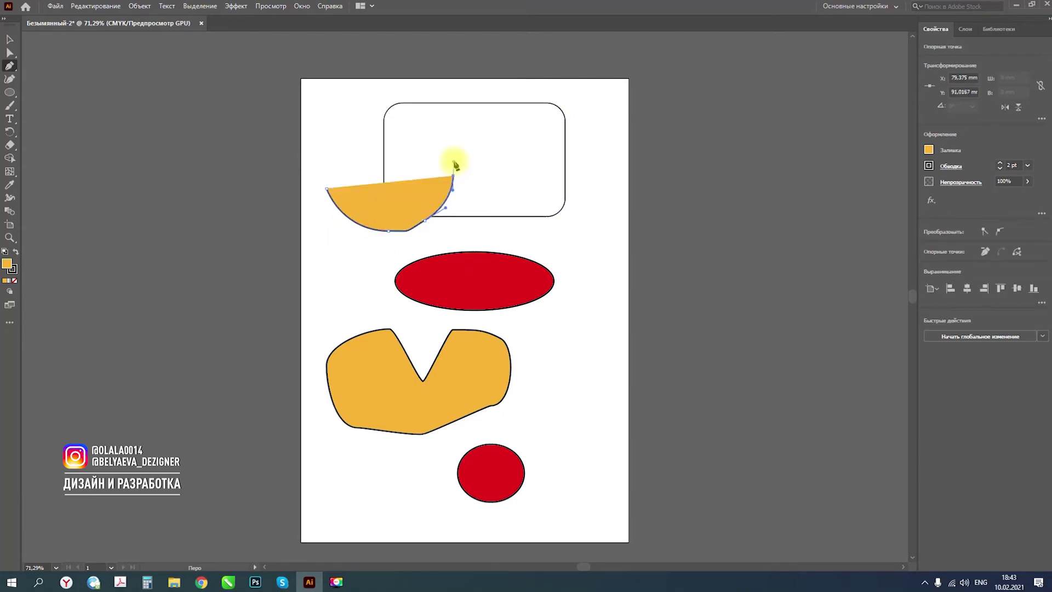
{"action": "mouse_move", "coordinate": [453, 153]}
{"action": "left_mouse_down"}
{"action": "mouse_move", "coordinate": [412, 127]}
{"action": "mouse_move", "coordinate": [367, 122]}
{"action": "left_mouse_up"}
{"action": "left_click", "coordinate": [343, 134]}
{"action": "left_click_drag", "start_coordinate": [319, 152], "coordinate": [317, 188]}
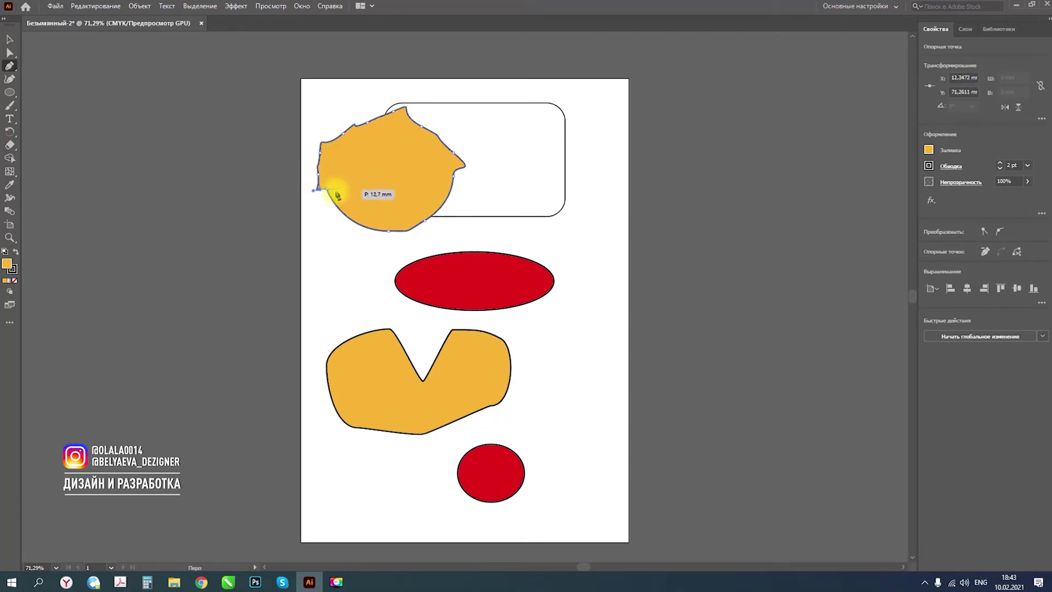
{"action": "left_click", "coordinate": [325, 190]}
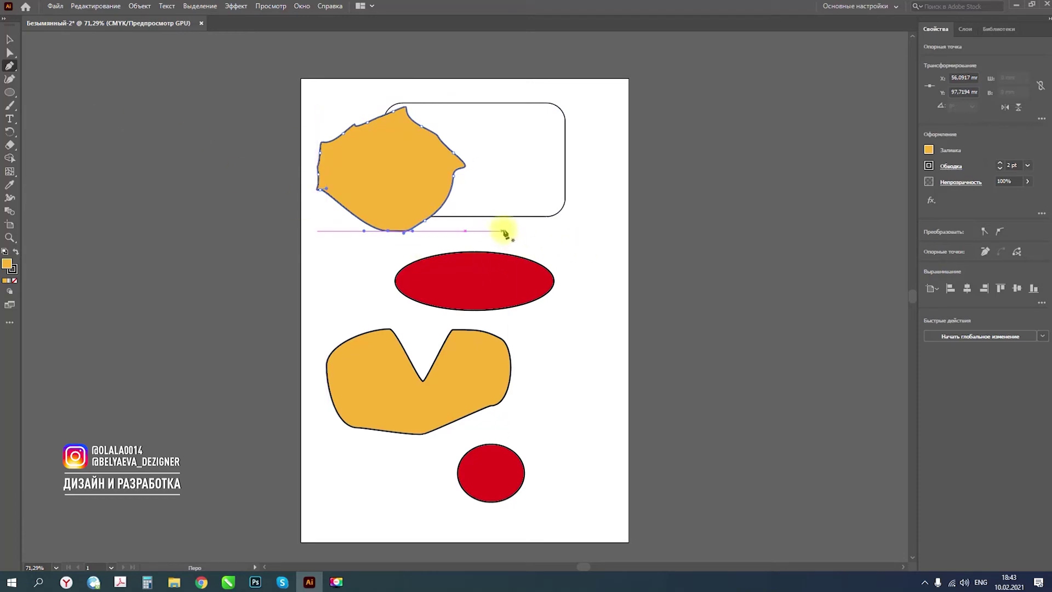
Draw a closed zigzag shape over the rectangle's right side, then deselect
{"action": "left_click", "coordinate": [482, 137]}
{"action": "left_click", "coordinate": [504, 193]}
{"action": "left_click", "coordinate": [532, 165]}
{"action": "left_click", "coordinate": [560, 230]}
{"action": "left_click", "coordinate": [594, 190]}
{"action": "left_click", "coordinate": [604, 122]}
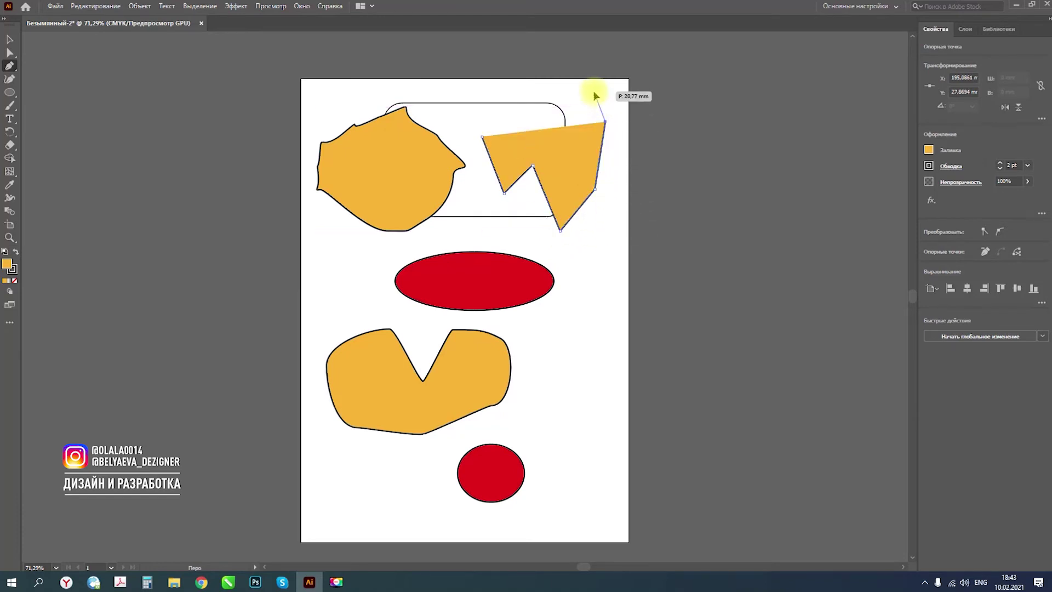
{"action": "left_click", "coordinate": [594, 91]}
{"action": "left_click", "coordinate": [510, 99]}
{"action": "left_click", "coordinate": [465, 112]}
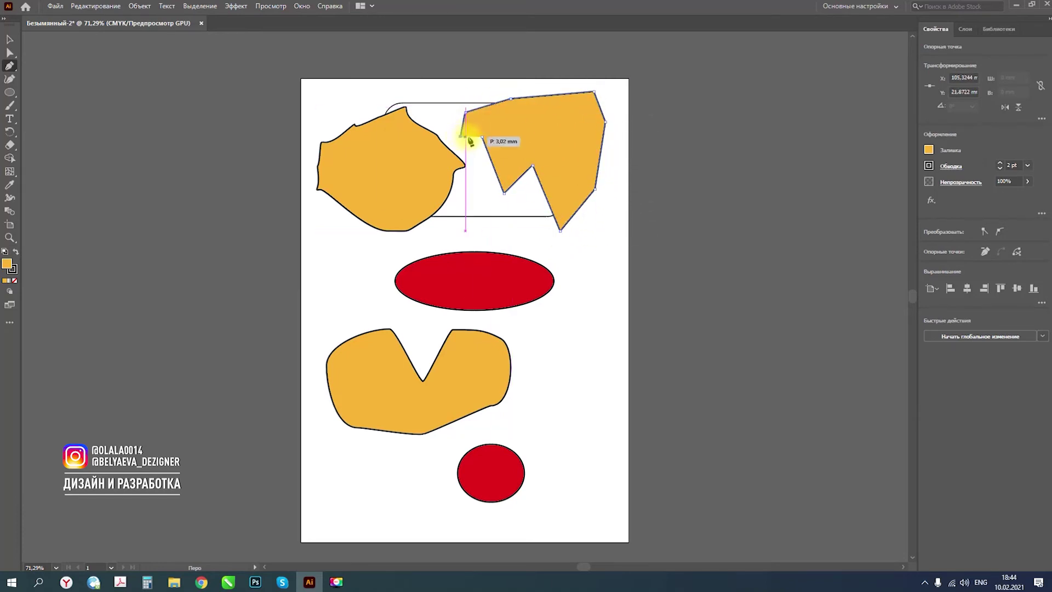
{"action": "left_click", "coordinate": [481, 137]}
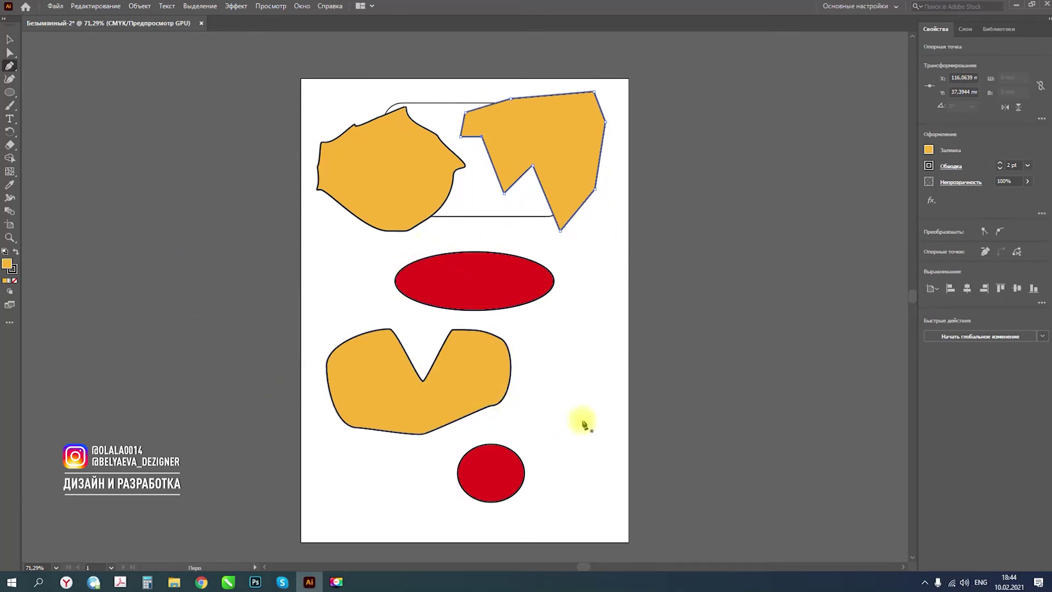
{"action": "left_click", "coordinate": [591, 335]}
{"action": "key", "text": "ctrl+shift+a"}
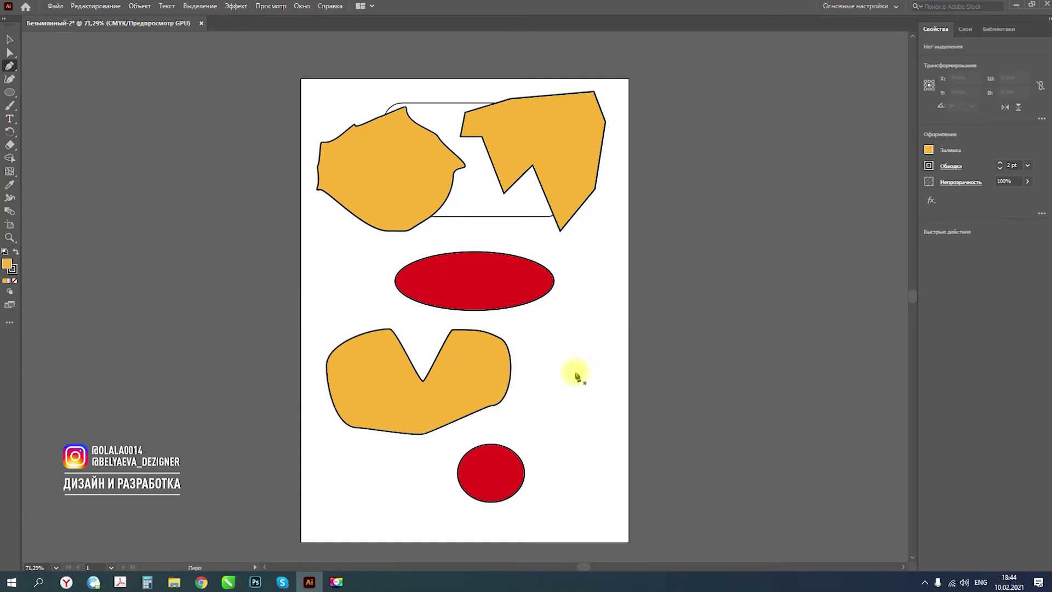
Start a jagged orange path with anchors along the red ellipse's top edge
{"action": "mouse_move", "coordinate": [531, 300]}
{"action": "left_mouse_down"}
{"action": "mouse_move", "coordinate": [550, 294]}
{"action": "mouse_move", "coordinate": [543, 263]}
{"action": "left_mouse_up"}
{"action": "left_click", "coordinate": [560, 267]}
{"action": "left_click", "coordinate": [524, 244]}
{"action": "left_click", "coordinate": [462, 249]}
{"action": "left_click_drag", "start_coordinate": [444, 253], "coordinate": [442, 270]}
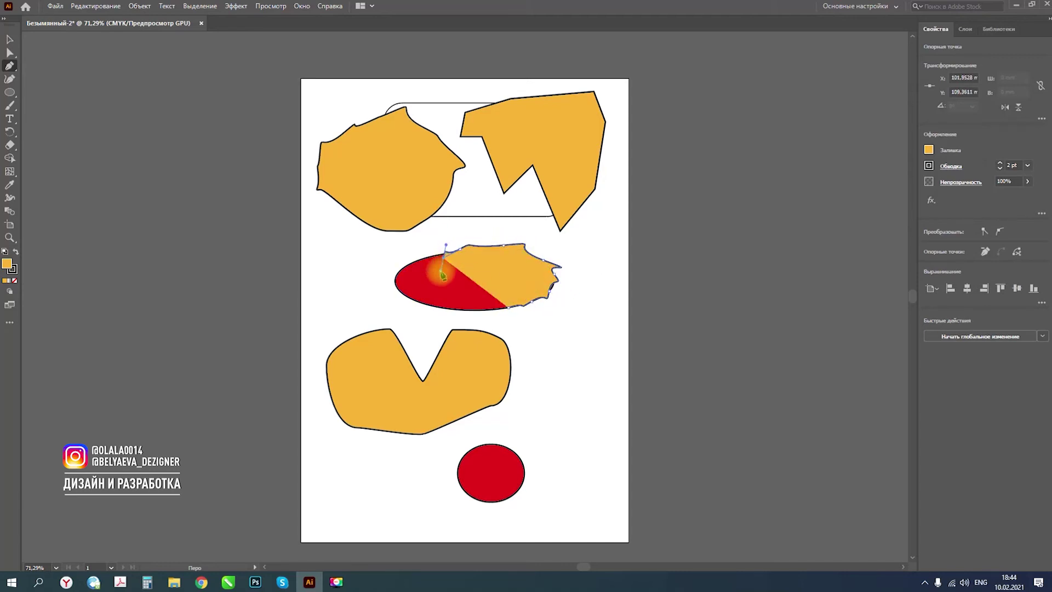
{"action": "mouse_move", "coordinate": [448, 299]}
{"action": "left_mouse_down"}
{"action": "mouse_move", "coordinate": [442, 277]}
{"action": "mouse_move", "coordinate": [458, 270]}
{"action": "mouse_move", "coordinate": [460, 314]}
{"action": "left_mouse_up"}
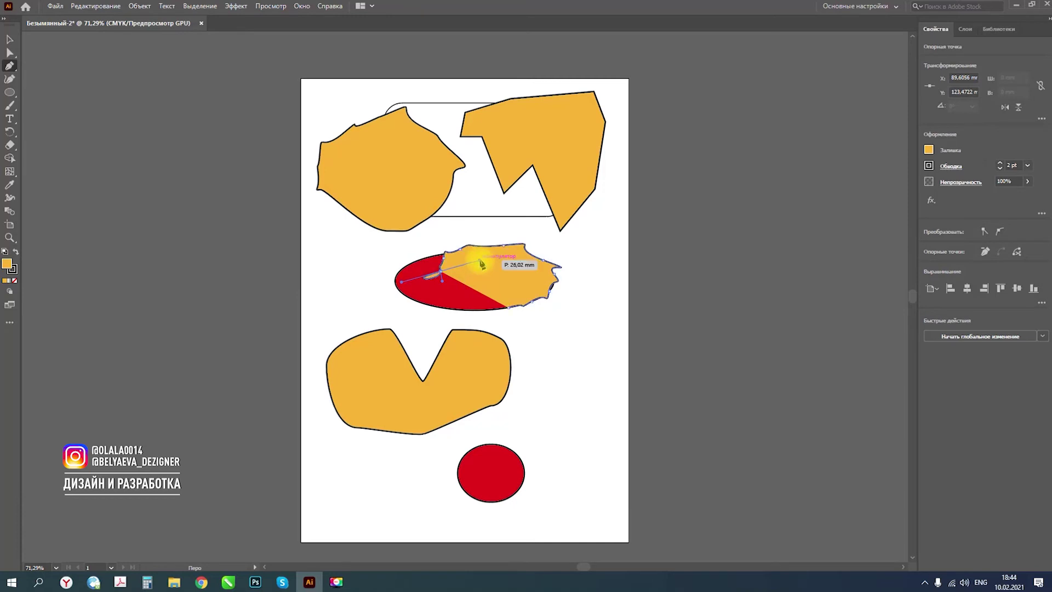
Add a sharp point above and curved anchors below the ellipse to finish the outline
{"action": "left_click", "coordinate": [486, 236]}
{"action": "left_click_drag", "start_coordinate": [445, 330], "coordinate": [424, 348]}
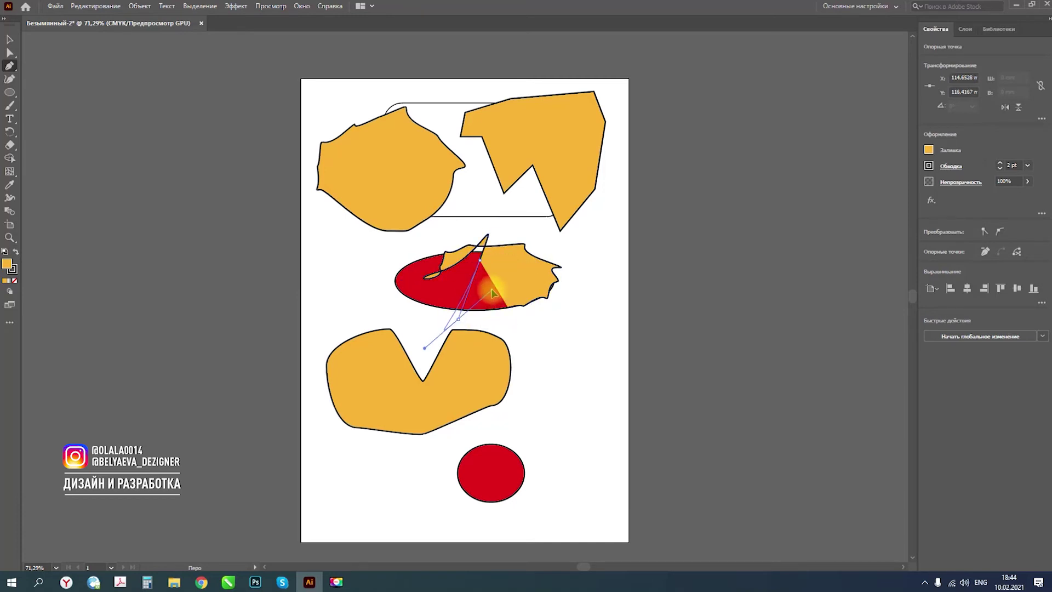
{"action": "left_click_drag", "start_coordinate": [523, 336], "coordinate": [552, 343]}
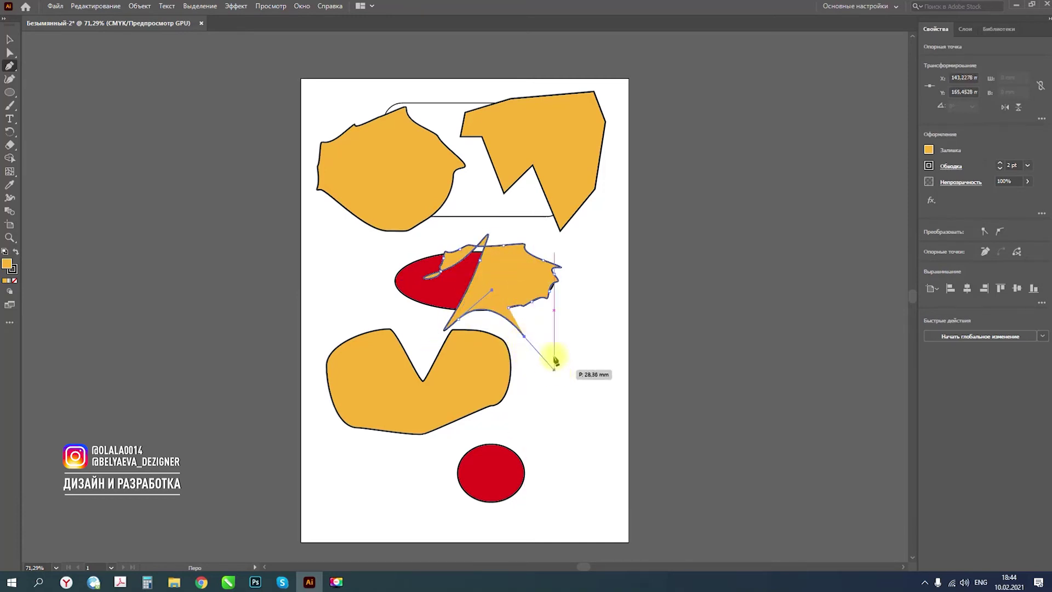
{"action": "left_click", "coordinate": [551, 340]}
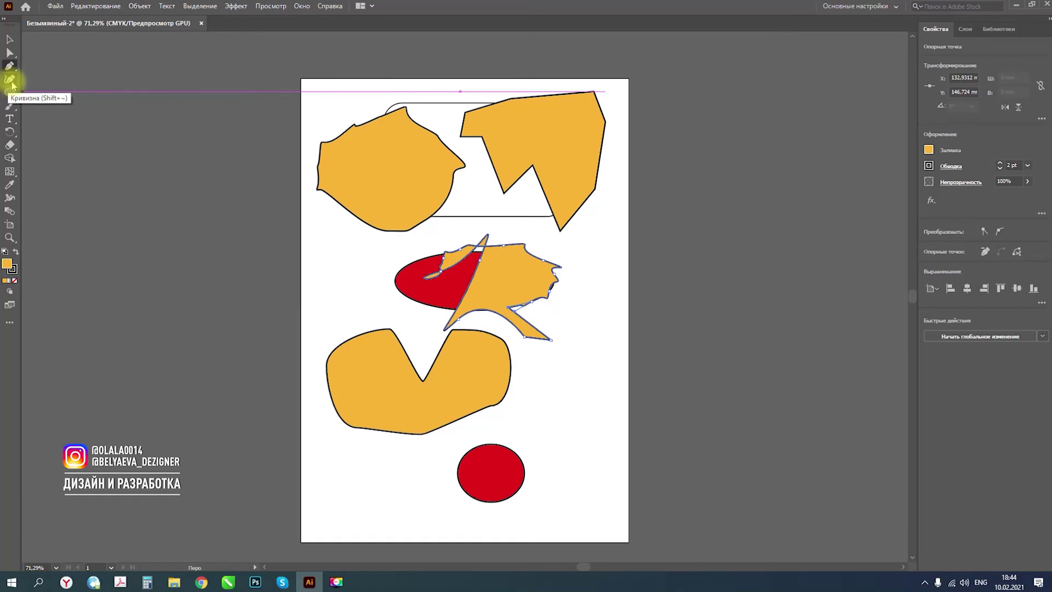
{"action": "left_click", "coordinate": [10, 80]}
Bend the middle yellow path's anchors with the Curvature tool, raising its top and squaring its spike
{"action": "left_click_drag", "start_coordinate": [523, 249], "coordinate": [540, 250]}
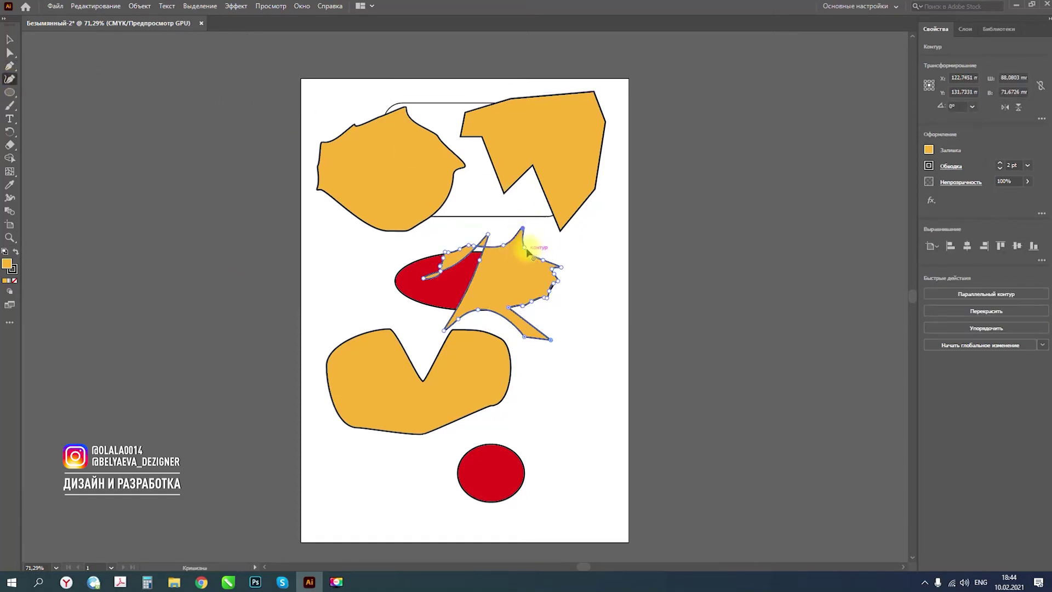
{"action": "left_click", "coordinate": [541, 241]}
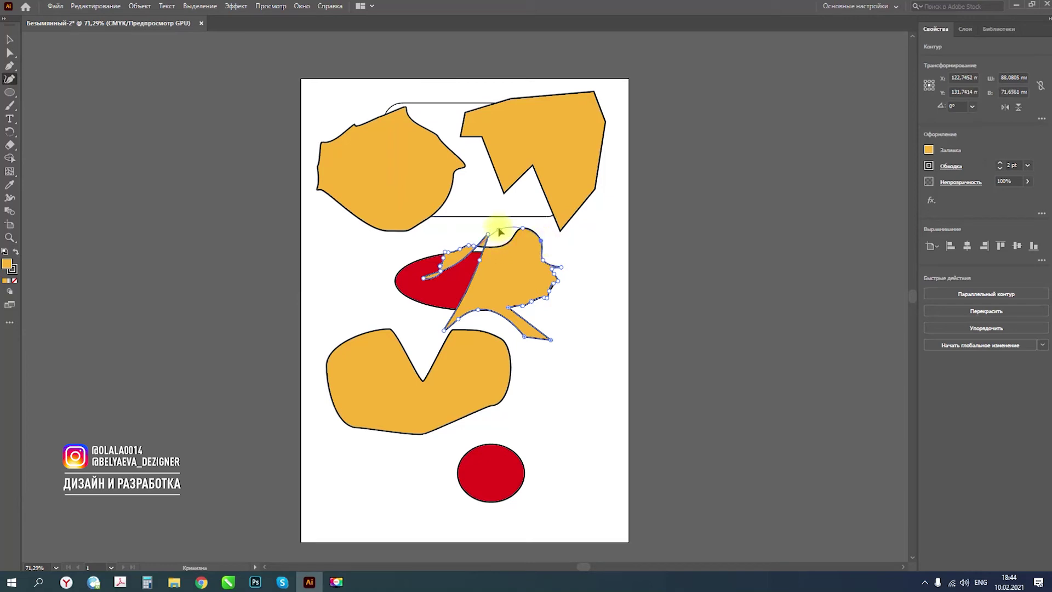
{"action": "mouse_move", "coordinate": [487, 225]}
{"action": "left_mouse_down"}
{"action": "mouse_move", "coordinate": [476, 211]}
{"action": "mouse_move", "coordinate": [466, 249]}
{"action": "mouse_move", "coordinate": [482, 244]}
{"action": "mouse_move", "coordinate": [441, 309]}
{"action": "mouse_move", "coordinate": [460, 325]}
{"action": "mouse_move", "coordinate": [480, 314]}
{"action": "mouse_move", "coordinate": [513, 350]}
{"action": "mouse_move", "coordinate": [566, 329]}
{"action": "left_mouse_up"}
{"action": "left_click_drag", "start_coordinate": [509, 307], "coordinate": [565, 313]}
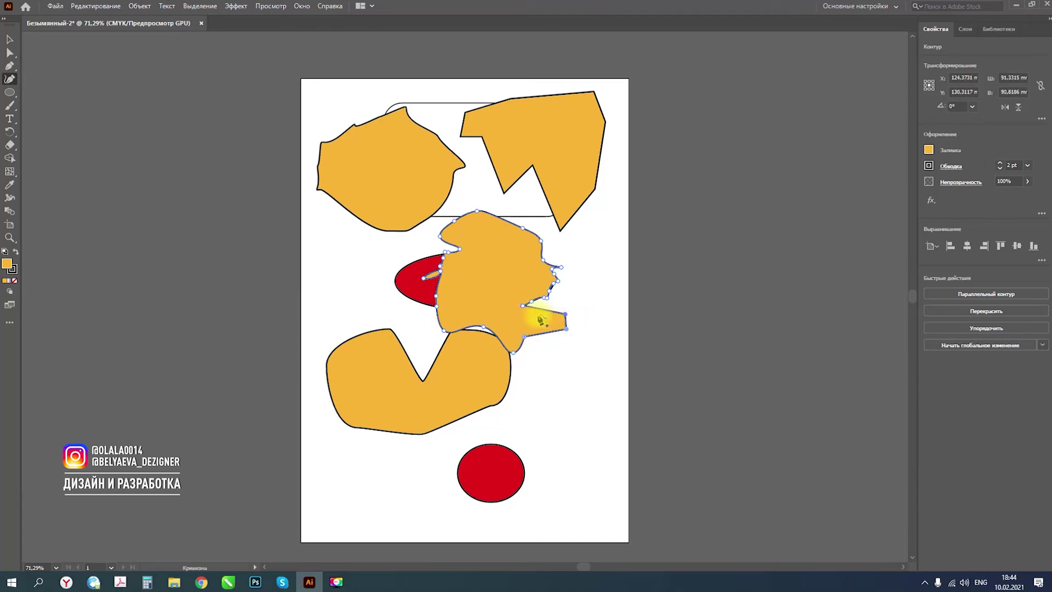
{"action": "left_click", "coordinate": [14, 99]}
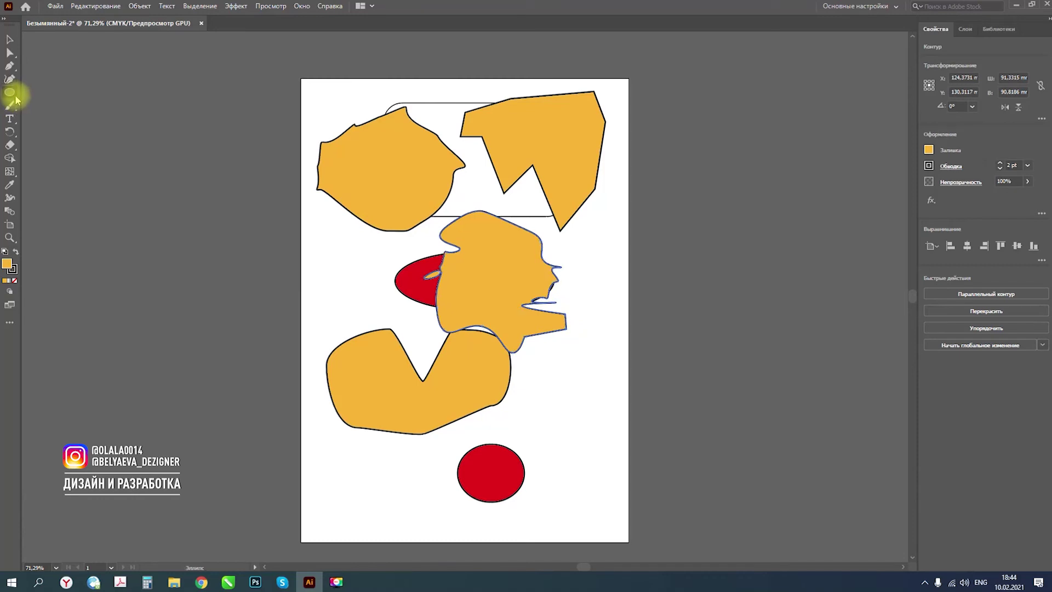
Choose the Paintbrush and paint a long black looping stroke across the shapes
{"action": "left_click", "coordinate": [15, 99]}
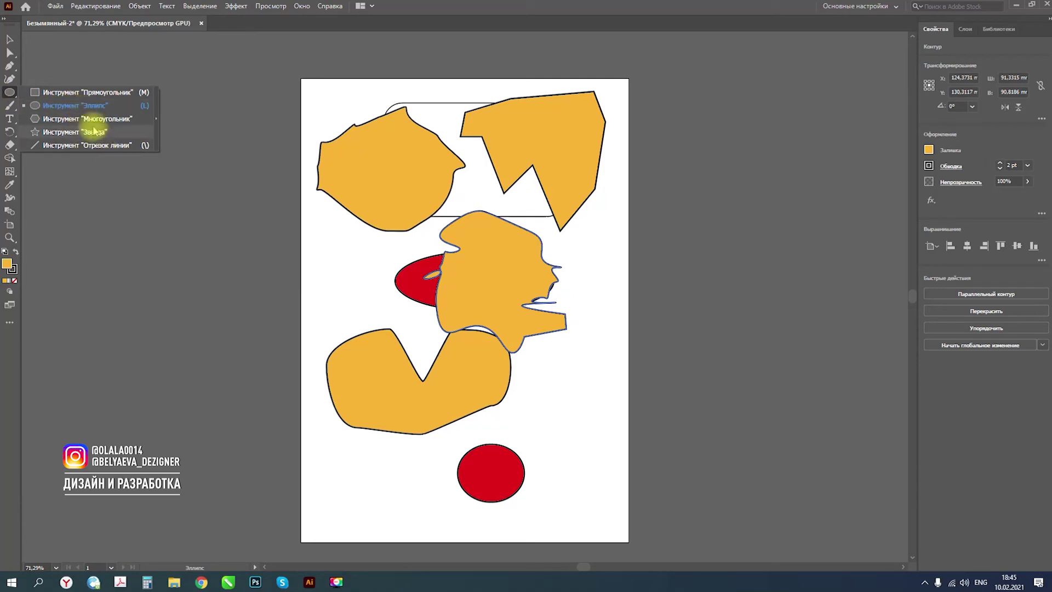
{"action": "left_click", "coordinate": [9, 106]}
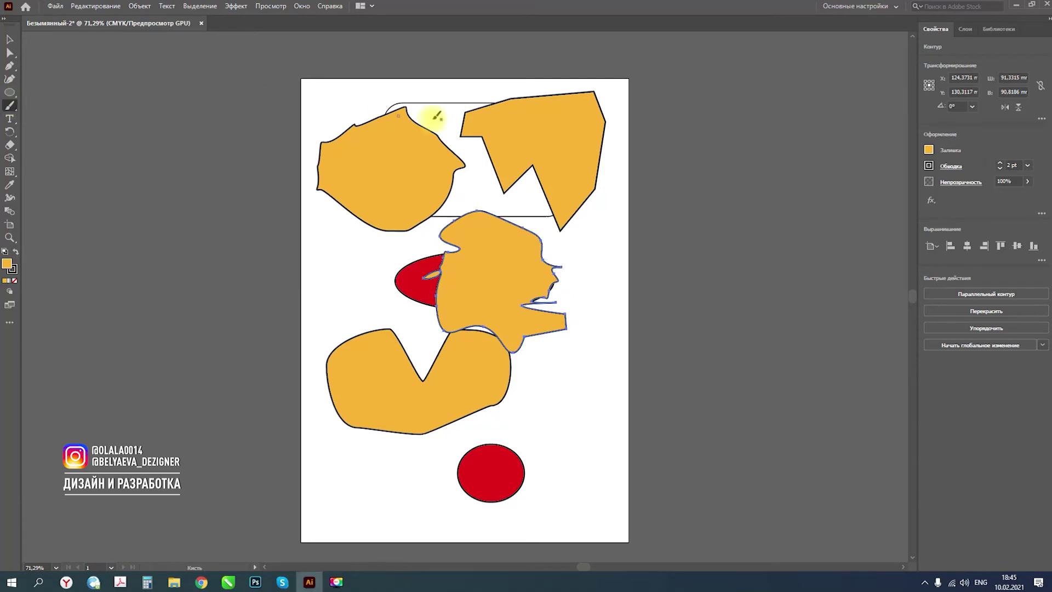
{"action": "mouse_move", "coordinate": [321, 213]}
{"action": "left_mouse_down"}
{"action": "mouse_move", "coordinate": [469, 329]}
{"action": "mouse_move", "coordinate": [331, 283]}
{"action": "mouse_move", "coordinate": [244, 223]}
{"action": "mouse_move", "coordinate": [252, 110]}
{"action": "mouse_move", "coordinate": [413, 105]}
{"action": "mouse_move", "coordinate": [587, 229]}
{"action": "mouse_move", "coordinate": [281, 159]}
{"action": "mouse_move", "coordinate": [322, 228]}
{"action": "left_mouse_up"}
{"action": "left_click_drag", "start_coordinate": [310, 174], "coordinate": [320, 181]}
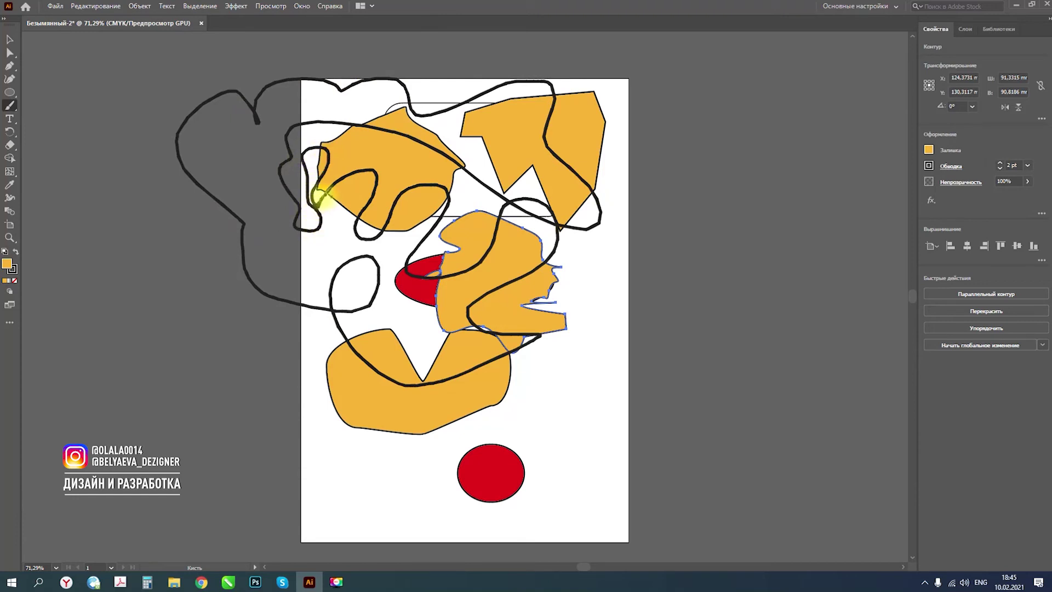
{"action": "left_click_drag", "start_coordinate": [322, 197], "coordinate": [317, 202]}
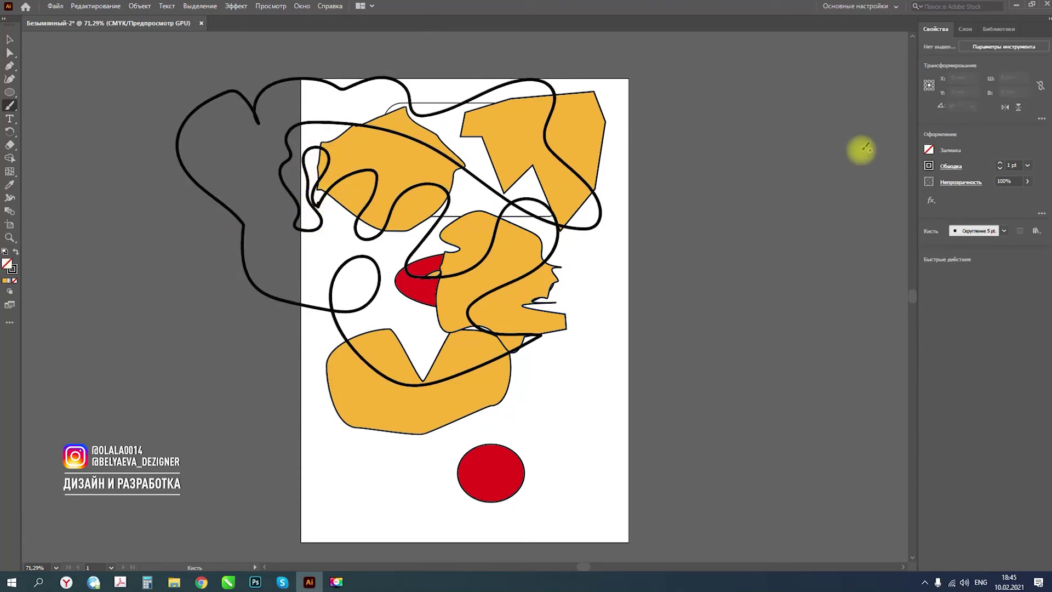
{"action": "left_click", "coordinate": [1020, 47]}
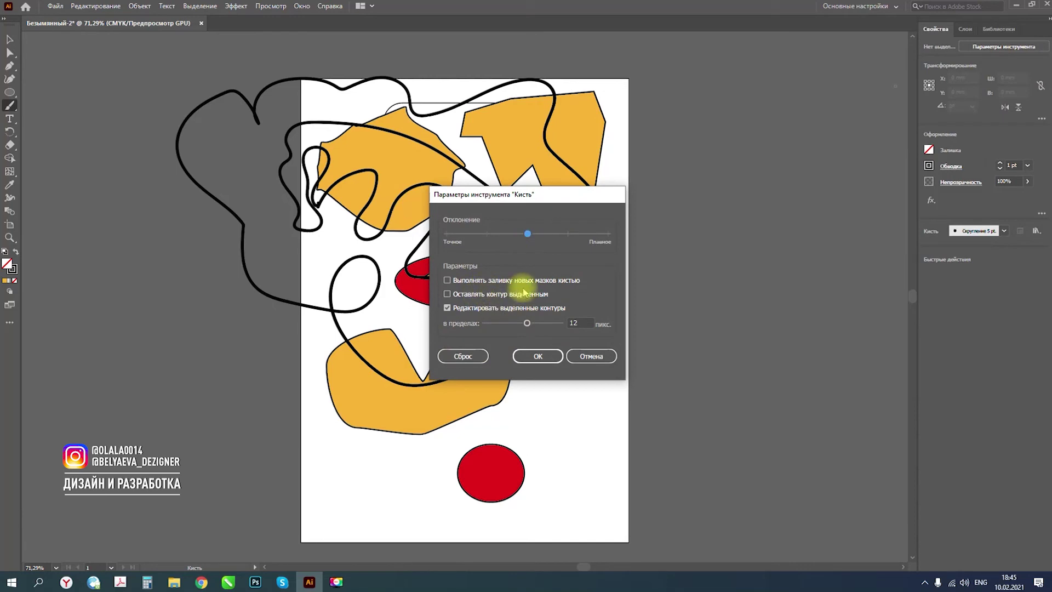
{"action": "left_click_drag", "start_coordinate": [534, 322], "coordinate": [541, 325]}
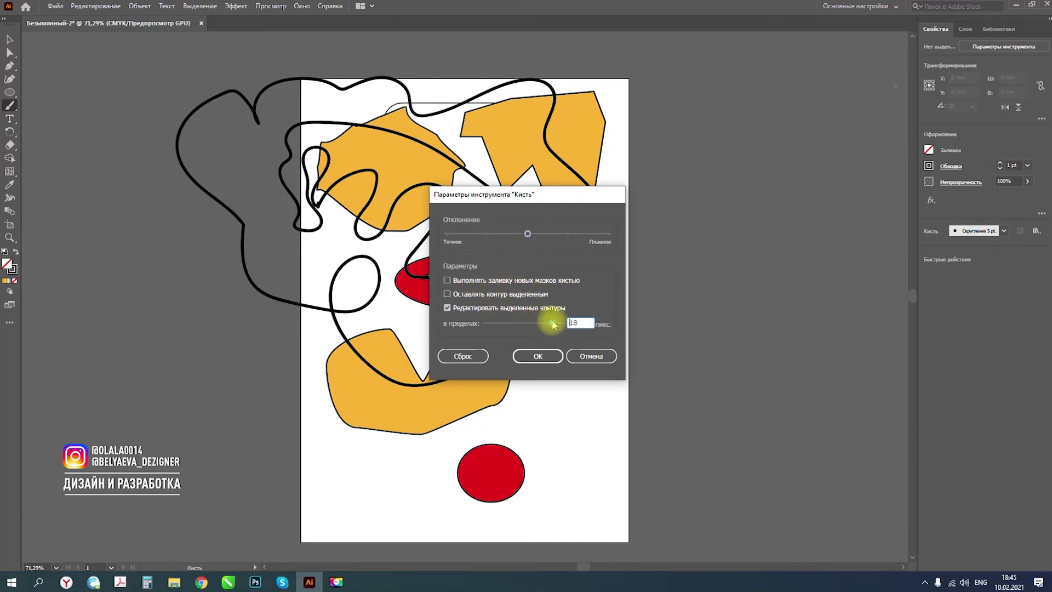
{"action": "left_click_drag", "start_coordinate": [551, 325], "coordinate": [523, 323]}
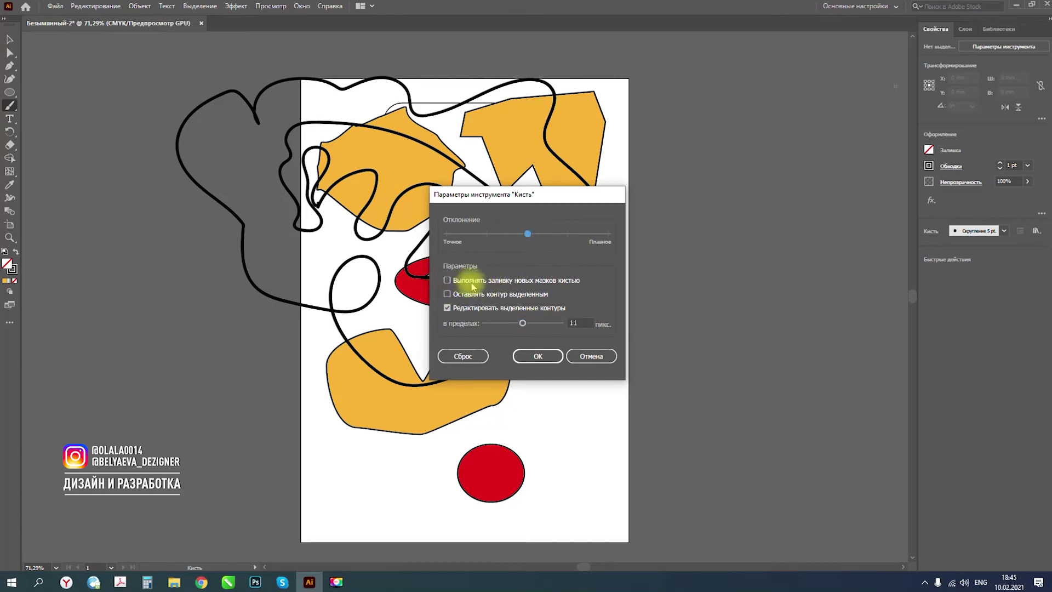
{"action": "left_click", "coordinate": [601, 357]}
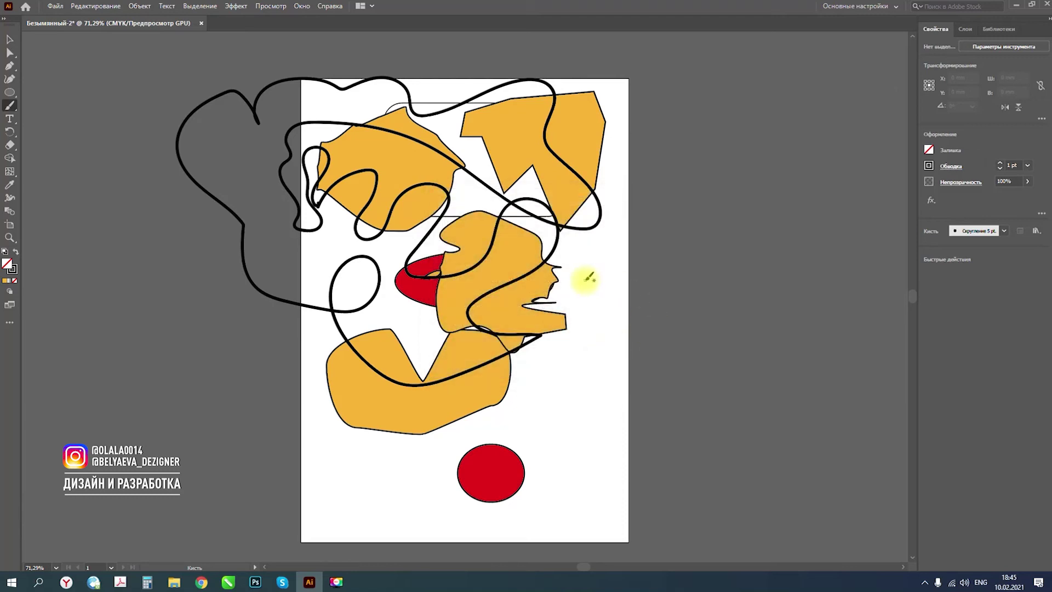
Delete the two top yellow shapes, the black stroke, and both yellow shapes near the ellipse
{"action": "left_click", "coordinate": [11, 39]}
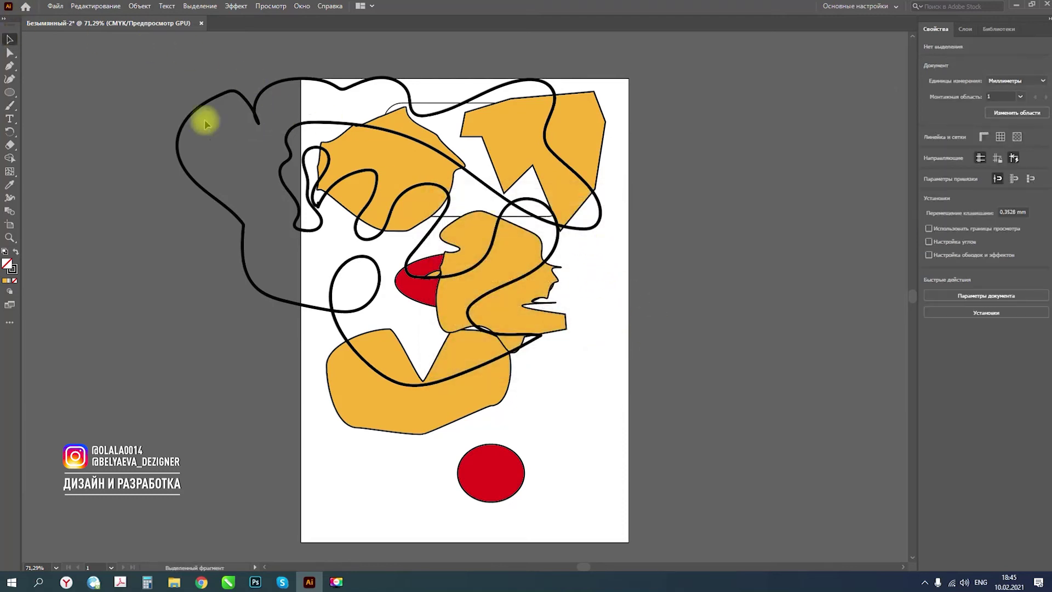
{"action": "left_click", "coordinate": [377, 132]}
{"action": "key", "text": "Delete"}
{"action": "left_click", "coordinate": [520, 135]}
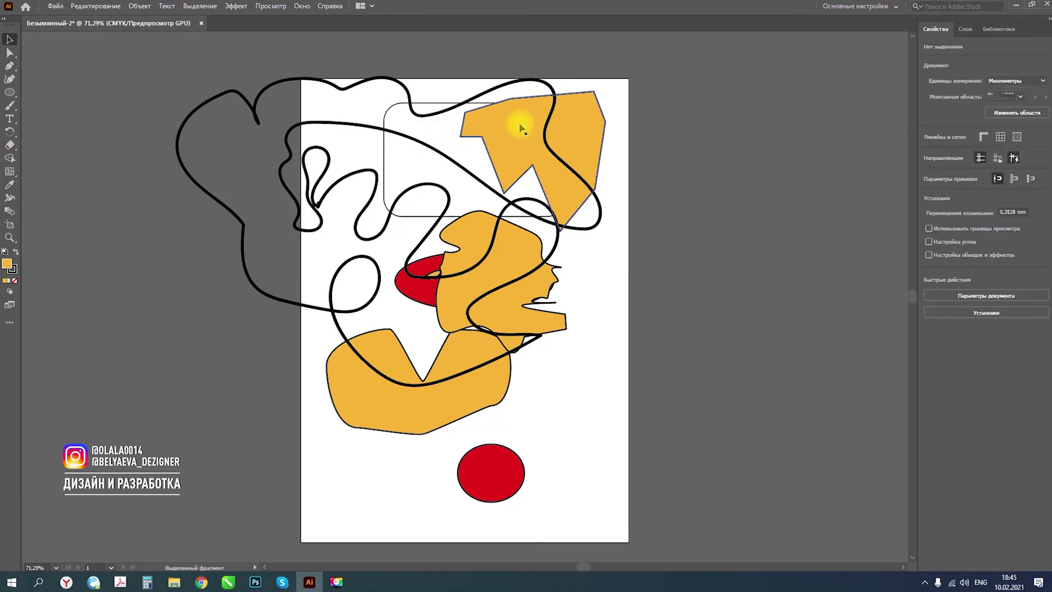
{"action": "key", "text": "Delete"}
{"action": "left_click", "coordinate": [366, 83]}
{"action": "key", "text": "Delete"}
{"action": "left_click", "coordinate": [482, 266]}
{"action": "key", "text": "Delete"}
{"action": "left_click", "coordinate": [484, 367]}
{"action": "key", "text": "Delete"}
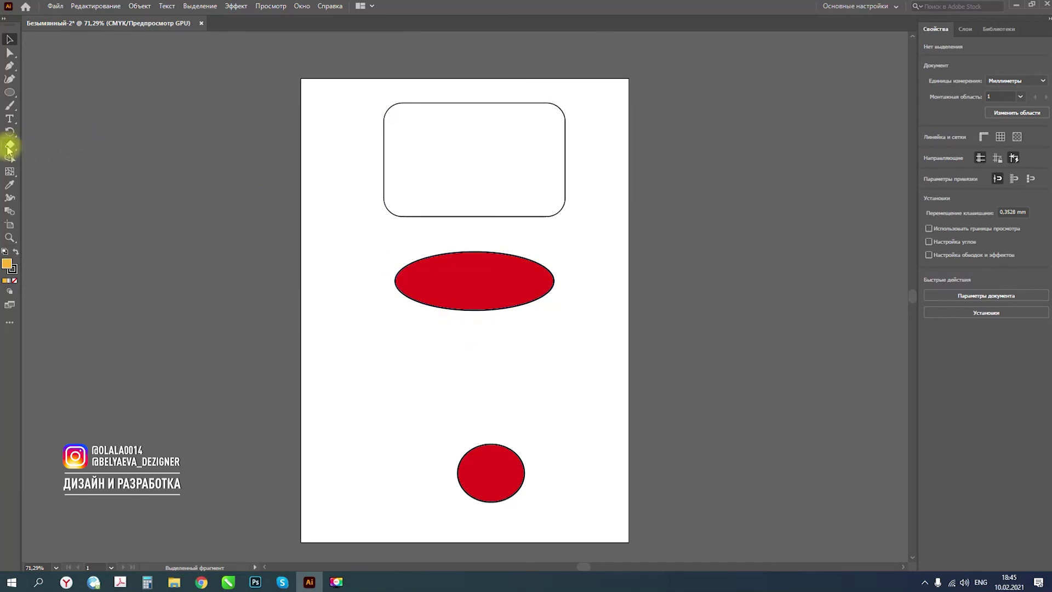
Paint a black squiggle below the red ellipse, then erase it with the small red circle
{"action": "left_click", "coordinate": [9, 105]}
{"action": "mouse_move", "coordinate": [381, 345]}
{"action": "left_mouse_down"}
{"action": "mouse_move", "coordinate": [507, 404]}
{"action": "mouse_move", "coordinate": [559, 412]}
{"action": "mouse_move", "coordinate": [418, 347]}
{"action": "mouse_move", "coordinate": [505, 374]}
{"action": "left_mouse_up"}
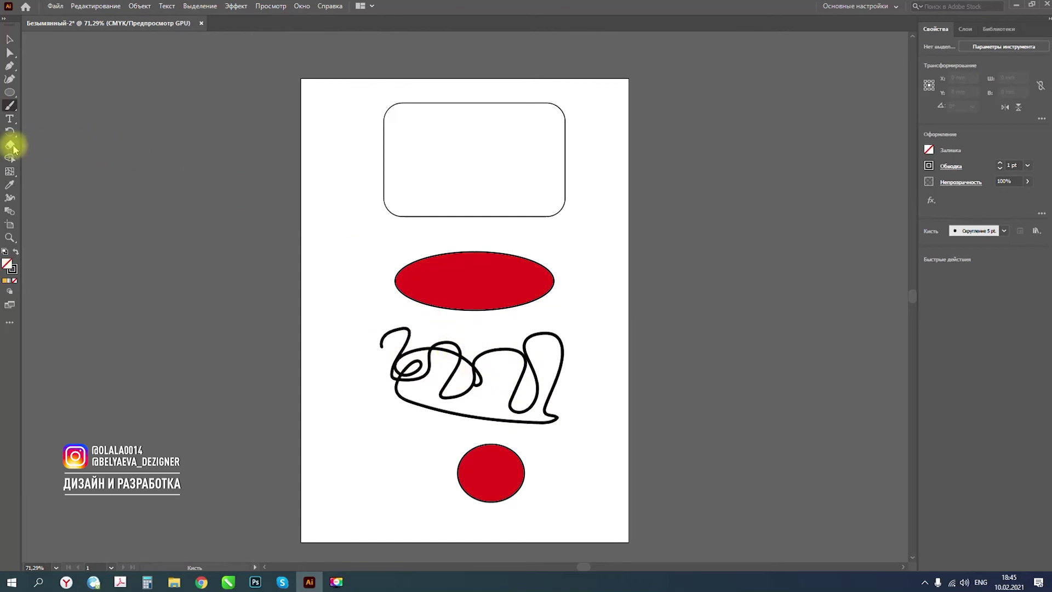
{"action": "left_click", "coordinate": [10, 144]}
{"action": "mouse_move", "coordinate": [376, 347]}
{"action": "left_mouse_down"}
{"action": "mouse_move", "coordinate": [432, 418]}
{"action": "mouse_move", "coordinate": [516, 437]}
{"action": "mouse_move", "coordinate": [568, 427]}
{"action": "mouse_move", "coordinate": [543, 478]}
{"action": "mouse_move", "coordinate": [589, 480]}
{"action": "mouse_move", "coordinate": [478, 404]}
{"action": "mouse_move", "coordinate": [535, 364]}
{"action": "mouse_move", "coordinate": [462, 406]}
{"action": "mouse_move", "coordinate": [549, 457]}
{"action": "left_mouse_up"}
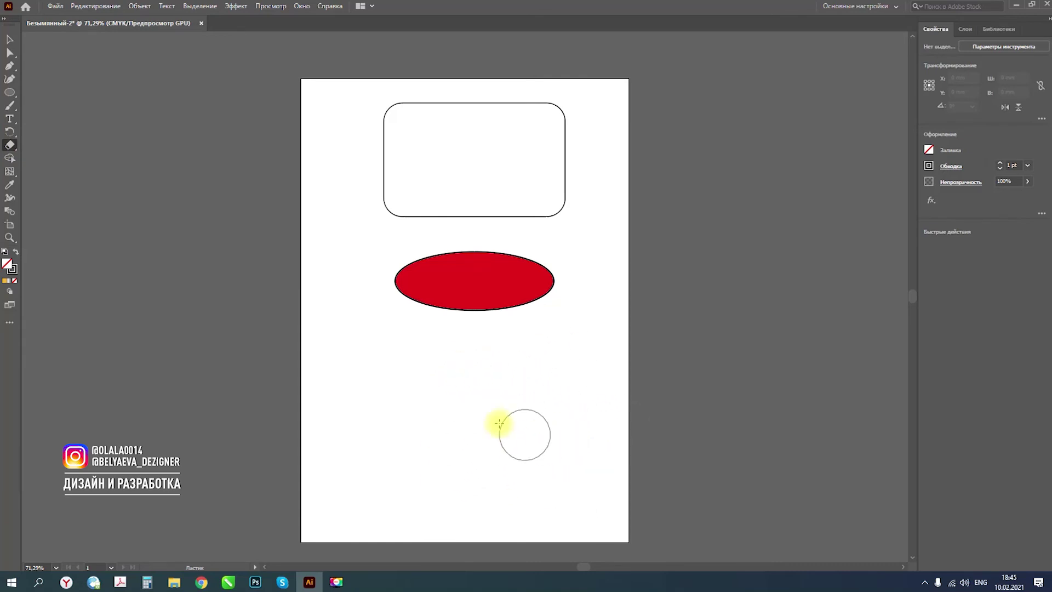
Erase the ellipse's right half and cut the rectangle's bottom corners, top-left notch and right edge
{"action": "mouse_move", "coordinate": [549, 259]}
{"action": "left_mouse_down"}
{"action": "mouse_move", "coordinate": [507, 300]}
{"action": "mouse_move", "coordinate": [516, 277]}
{"action": "mouse_move", "coordinate": [526, 364]}
{"action": "left_mouse_up"}
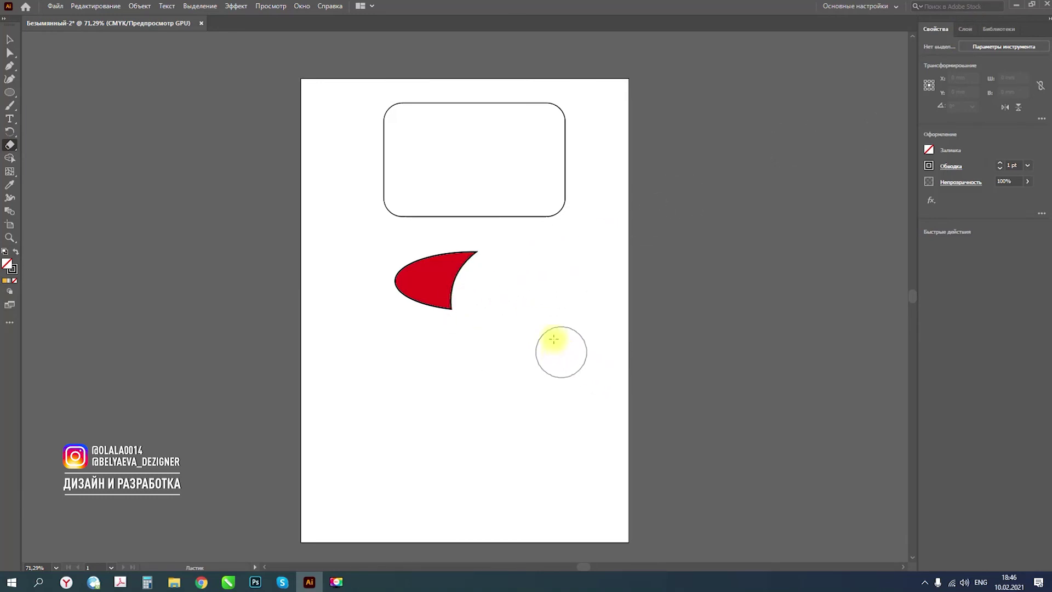
{"action": "left_click_drag", "start_coordinate": [547, 296], "coordinate": [585, 178]}
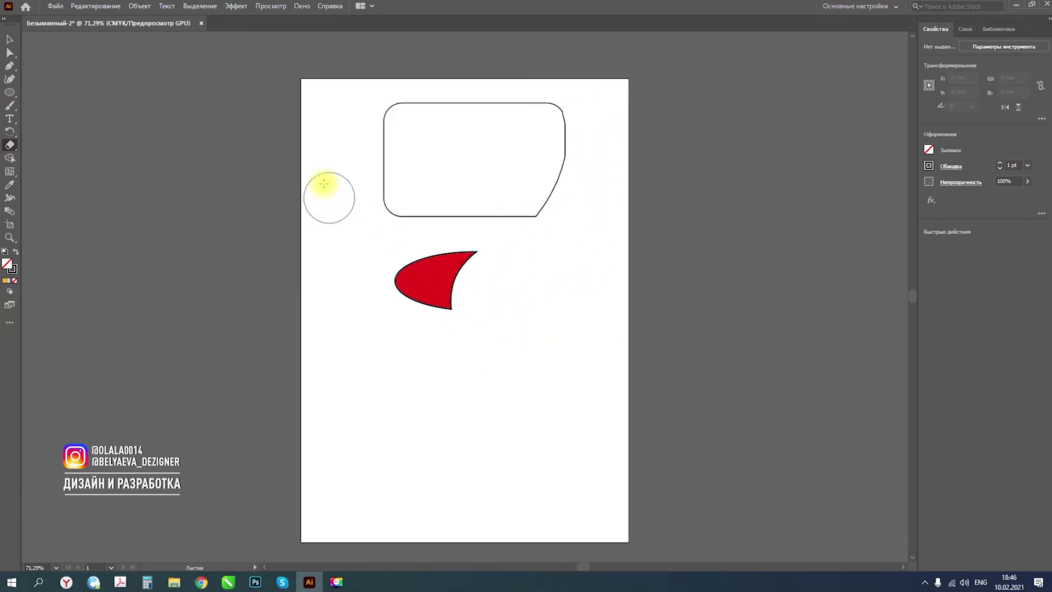
{"action": "left_click_drag", "start_coordinate": [321, 188], "coordinate": [500, 237]}
{"action": "left_click_drag", "start_coordinate": [385, 110], "coordinate": [482, 137]}
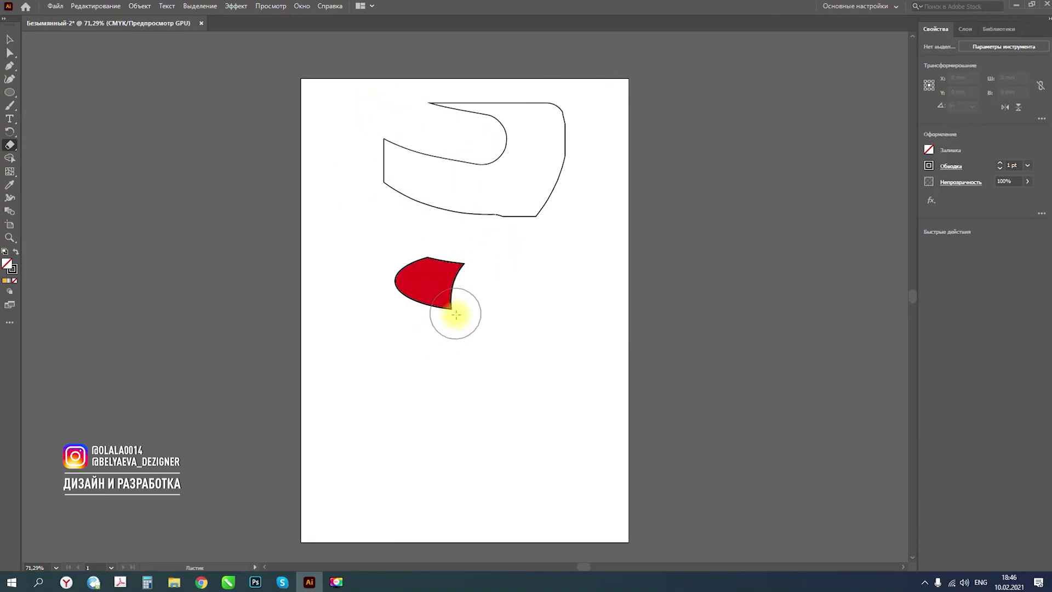
{"action": "left_click_drag", "start_coordinate": [599, 129], "coordinate": [538, 177]}
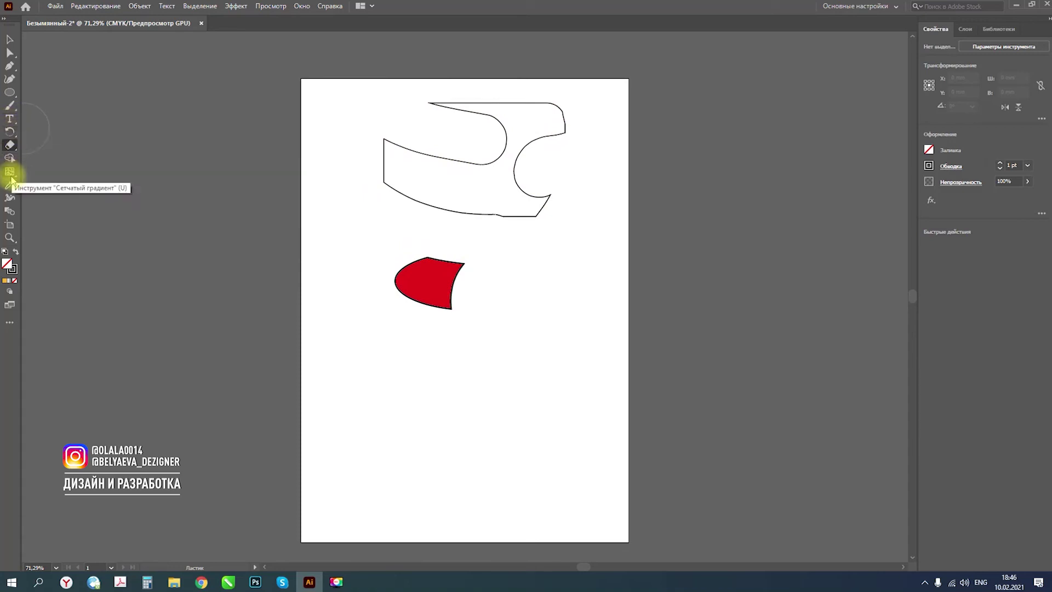
Add four mesh points inside the eroded outline, nudge one to bend the grid, then deselect
{"action": "left_click", "coordinate": [10, 174]}
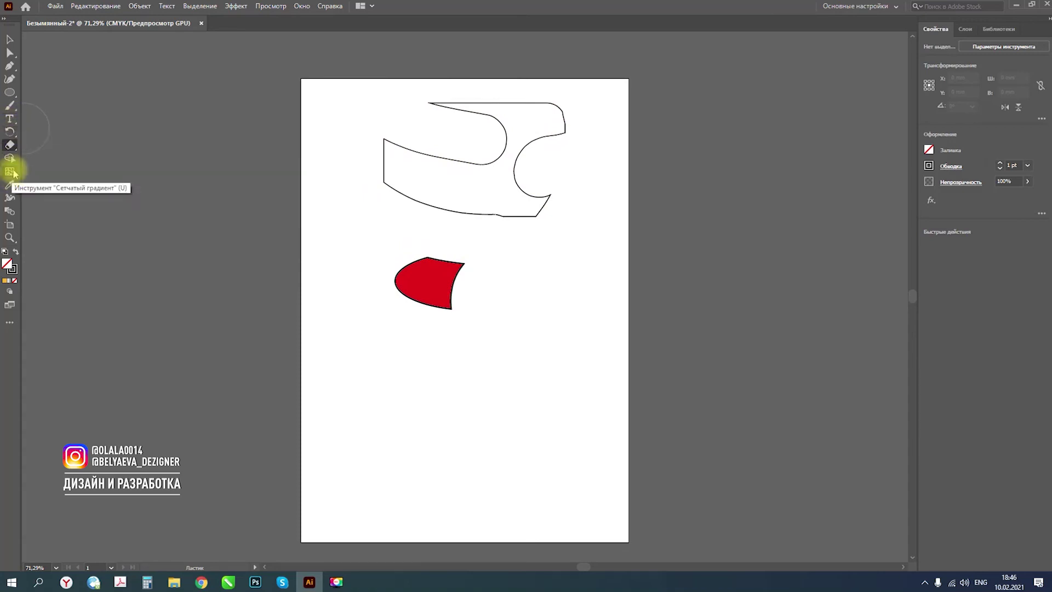
{"action": "left_click", "coordinate": [412, 180]}
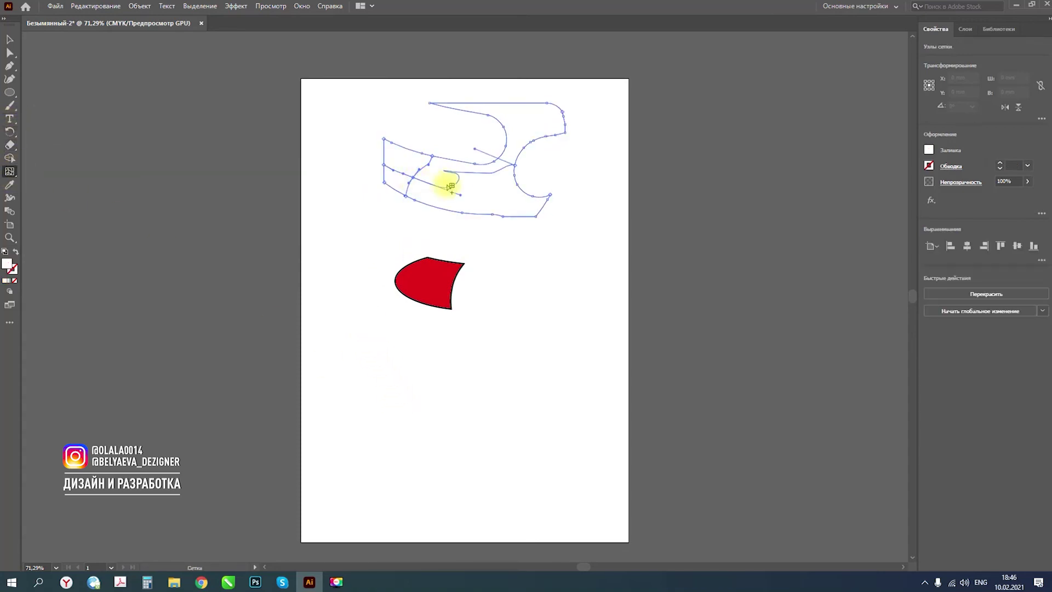
{"action": "left_click", "coordinate": [490, 181]}
{"action": "left_click", "coordinate": [482, 198]}
{"action": "left_click_drag", "start_coordinate": [491, 174], "coordinate": [500, 177]}
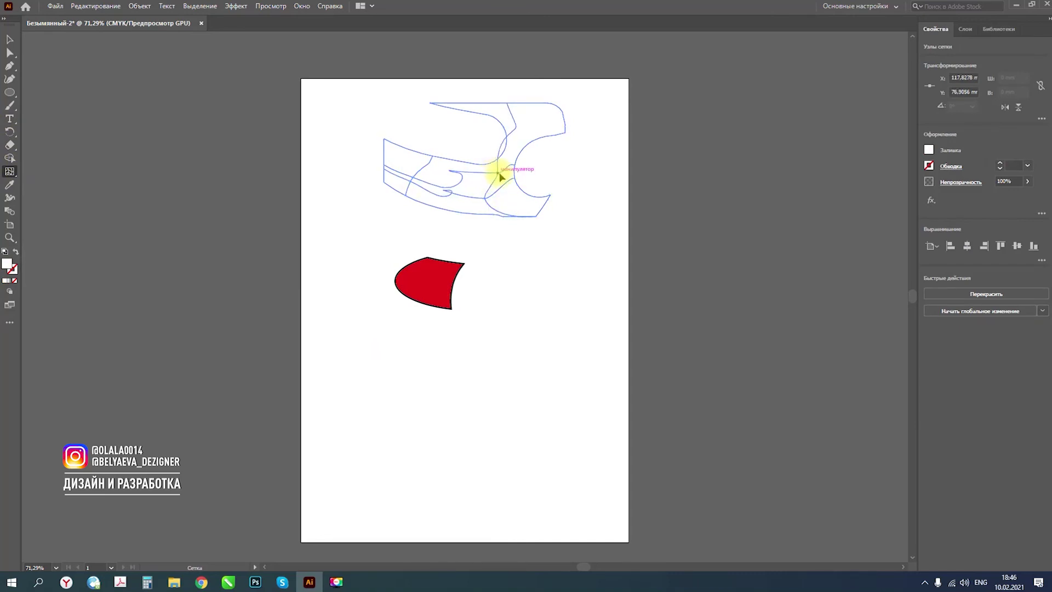
{"action": "left_click", "coordinate": [501, 146]}
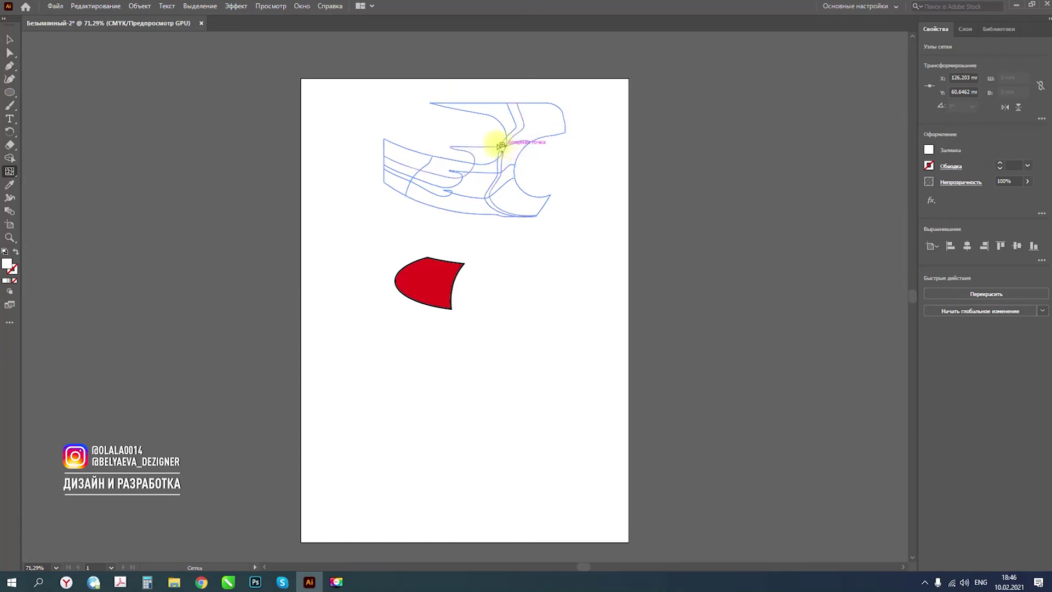
{"action": "left_click", "coordinate": [416, 109]}
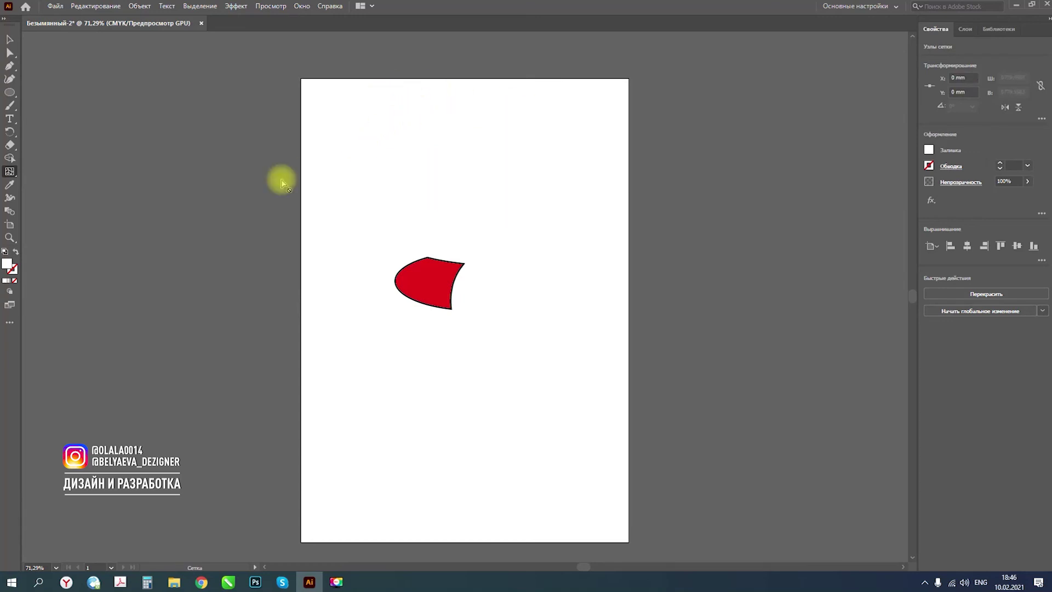